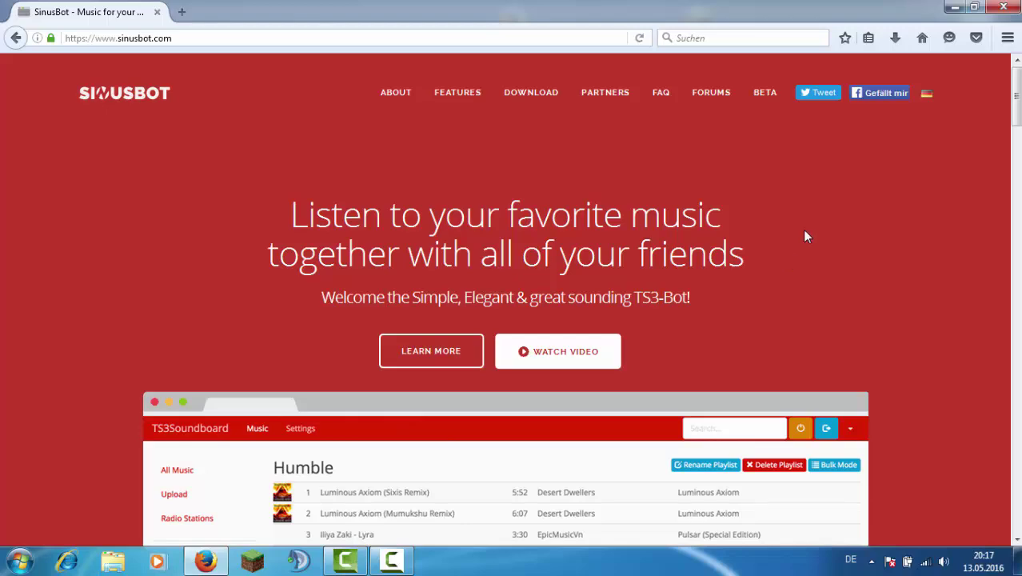
# Look through the SinusBot website, from the introduction and features to the Linux and Windows downloads
pyautogui.scroll(-15, 764, 242)
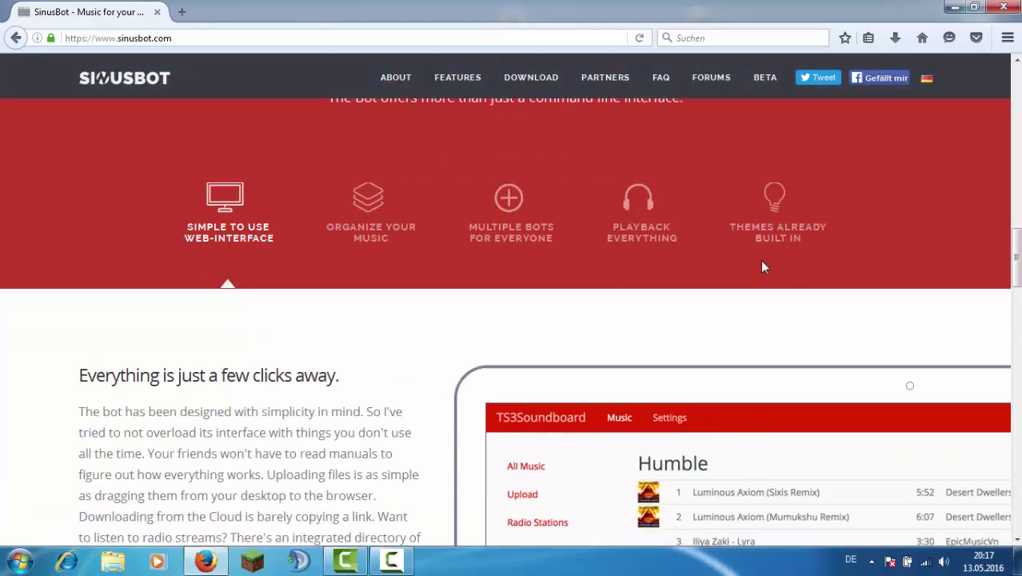
pyautogui.scroll(-8, 751, 276)
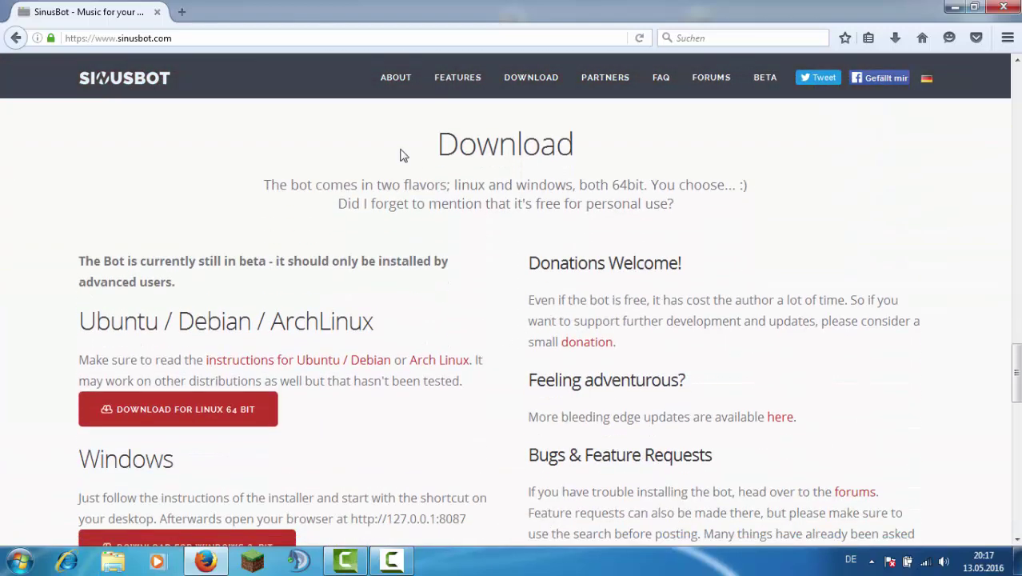
pyautogui.scroll(20, 233, 164)
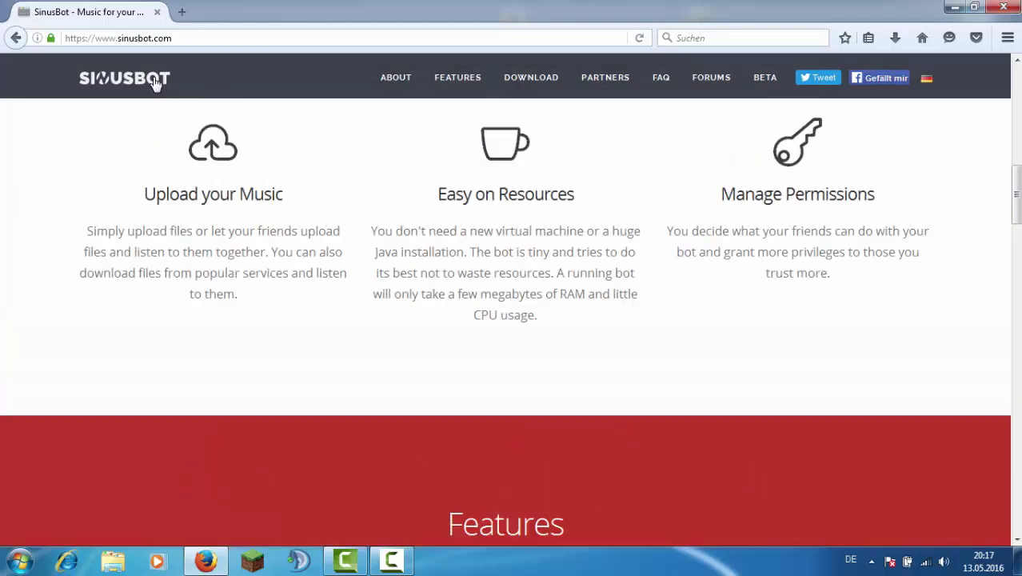
pyautogui.scroll(5, 174, 145)
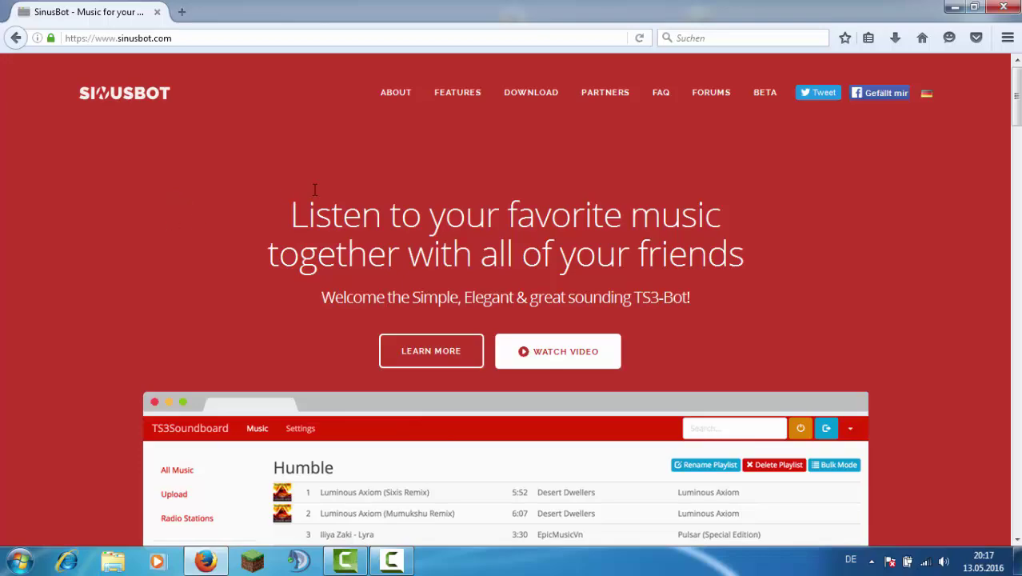
pyautogui.scroll(-8, 402, 276)
pyautogui.scroll(2, 336, 268)
pyautogui.scroll(6, 336, 266)
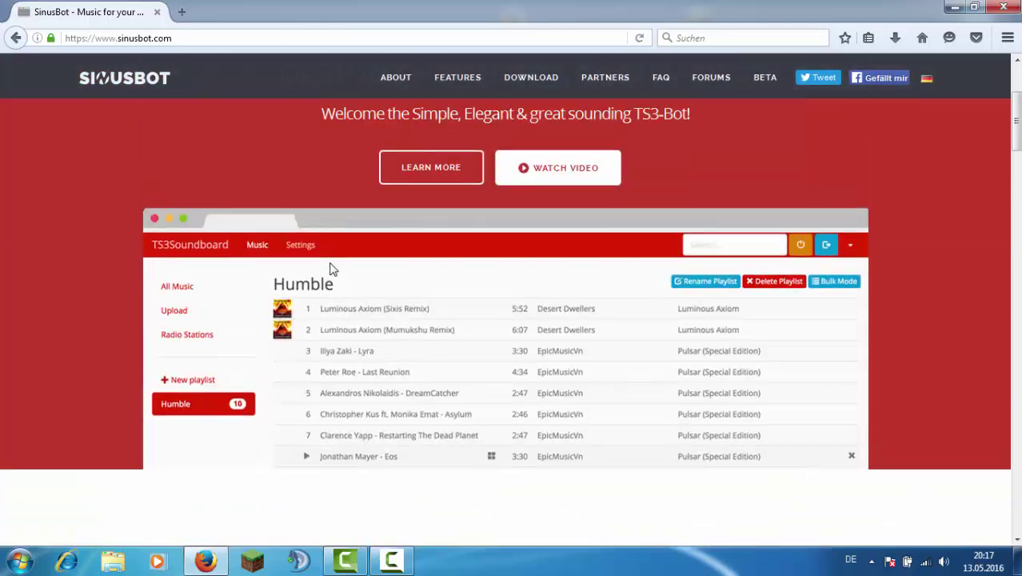
pyautogui.scroll(-12, 339, 259)
pyautogui.scroll(-6, 341, 272)
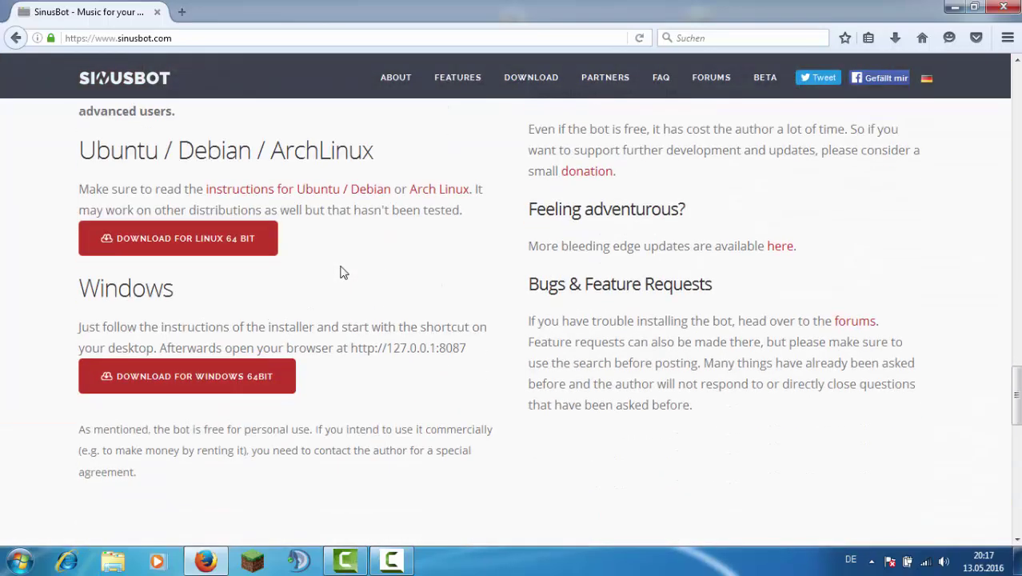
pyautogui.scroll(3, 340, 270)
pyautogui.scroll(10, 324, 346)
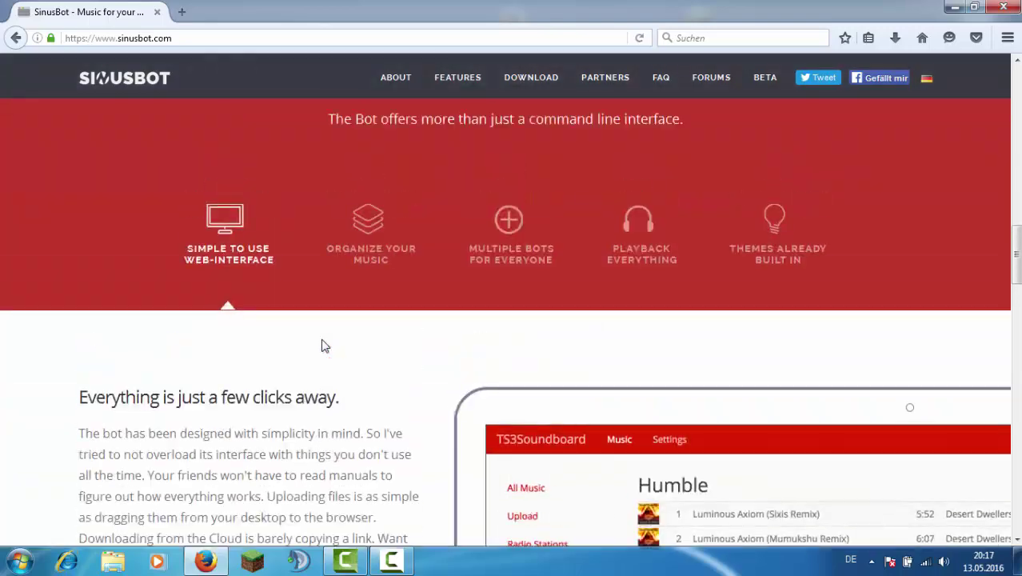
# Go to the website's Download section and locate the Windows 64-bit installer download
pyautogui.click(520, 108)
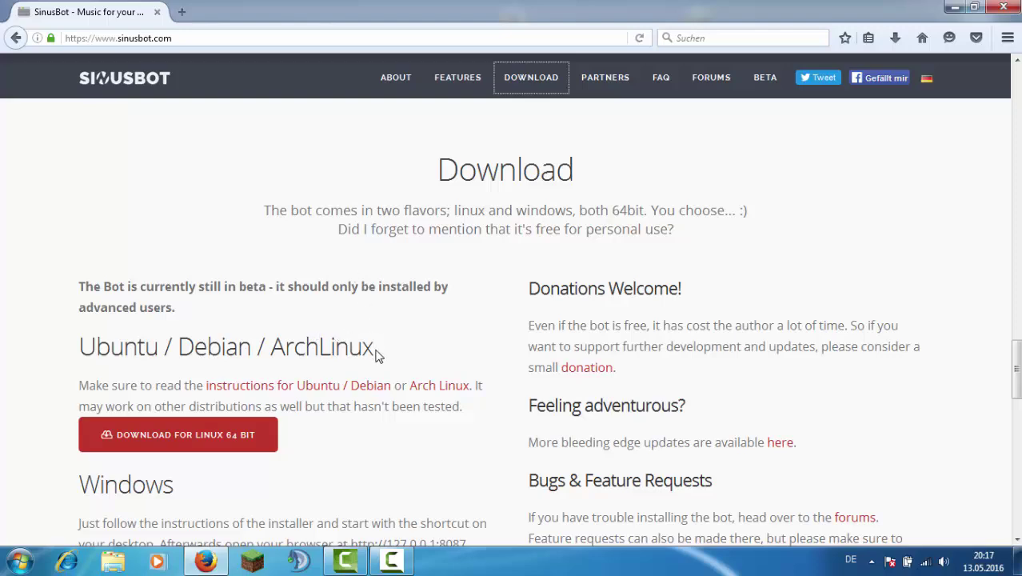
pyautogui.scroll(-4, 379, 356)
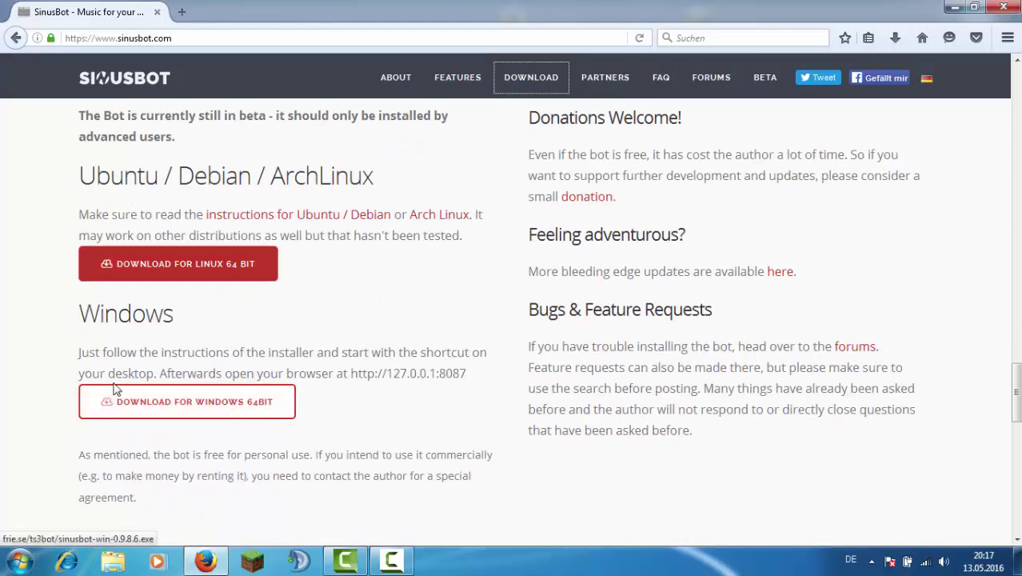
pyautogui.moveTo(75, 330); pyautogui.dragTo(176, 320)
pyautogui.click(352, 377)
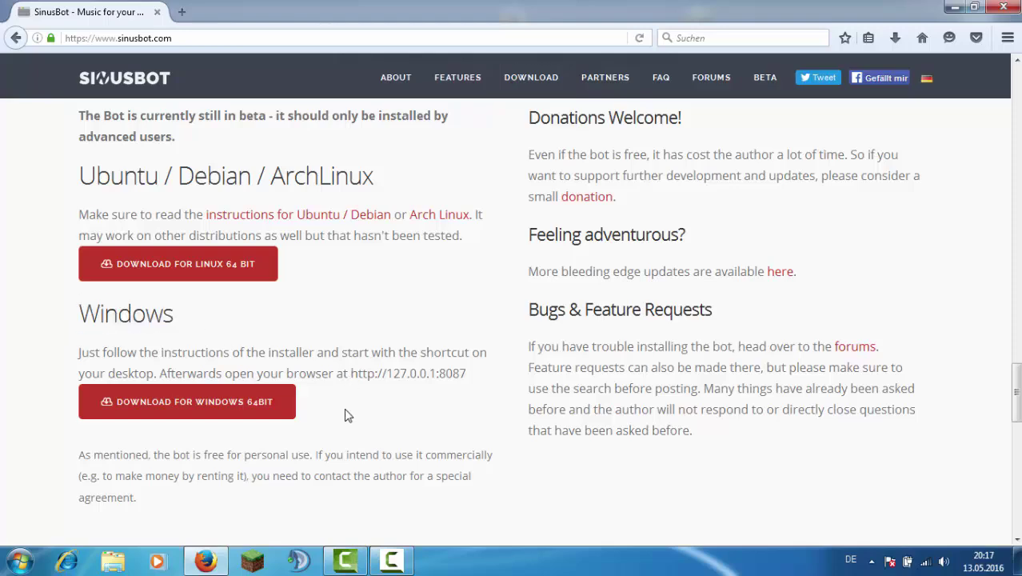
pyautogui.moveTo(173, 418); pyautogui.dragTo(38, 413)
pyautogui.click(38, 414)
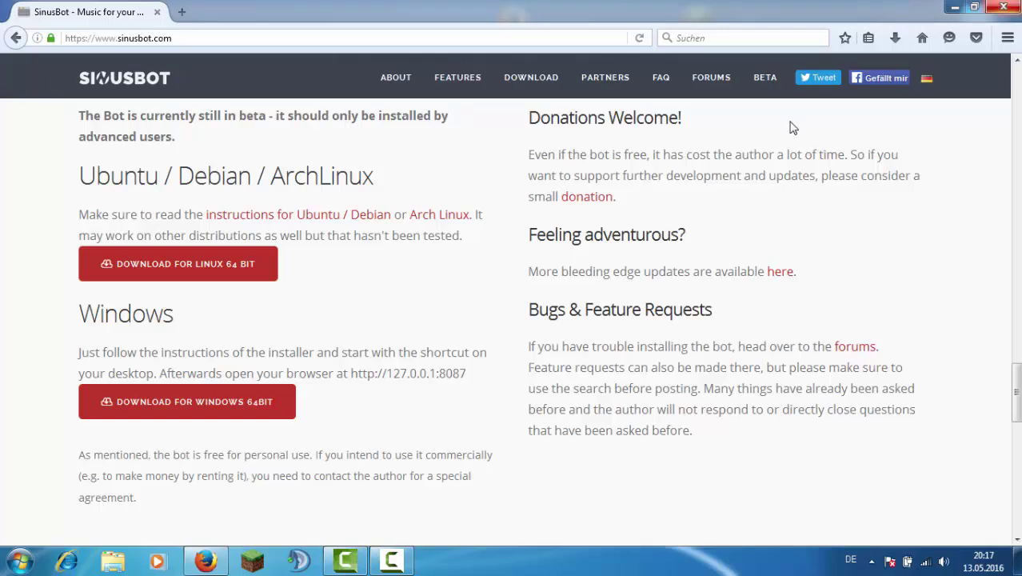
# Close the browser and launch the sinusbot-win-0.9.8.6 installer from the desktop
pyautogui.click(1003, 8)
pyautogui.moveTo(696, 181); pyautogui.dragTo(440, 304)
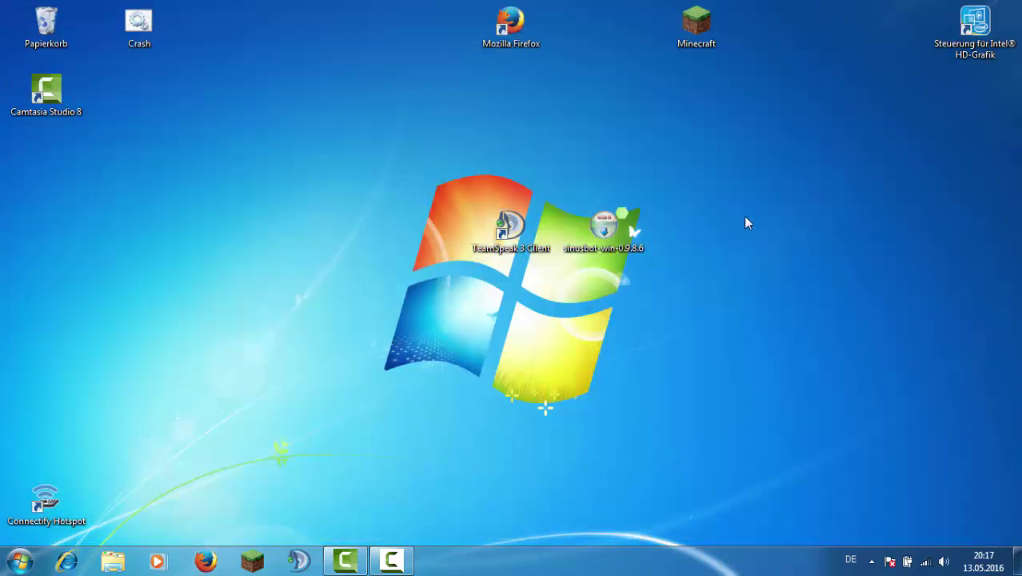
pyautogui.moveTo(744, 216); pyautogui.dragTo(569, 244)
pyautogui.doubleClick(604, 227)
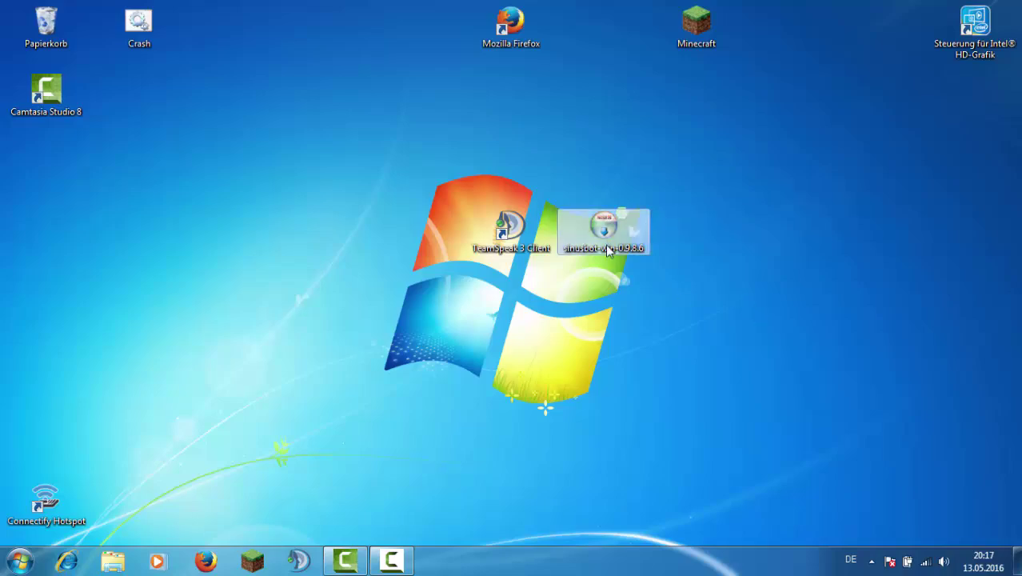
pyautogui.click(566, 293)
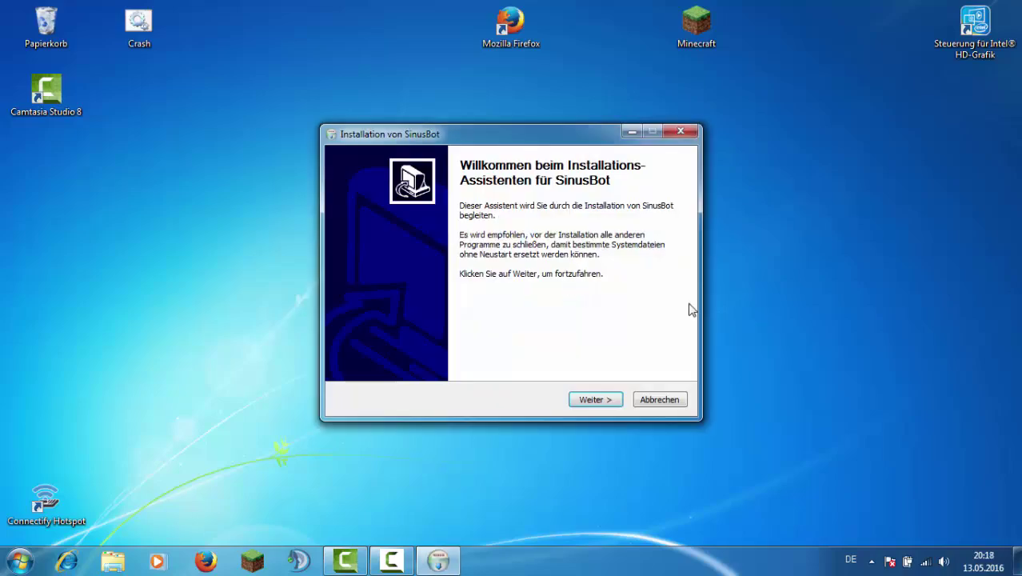
# Pass the setup wizard's welcome page, read through the licence agreement and accept it
pyautogui.click(595, 400)
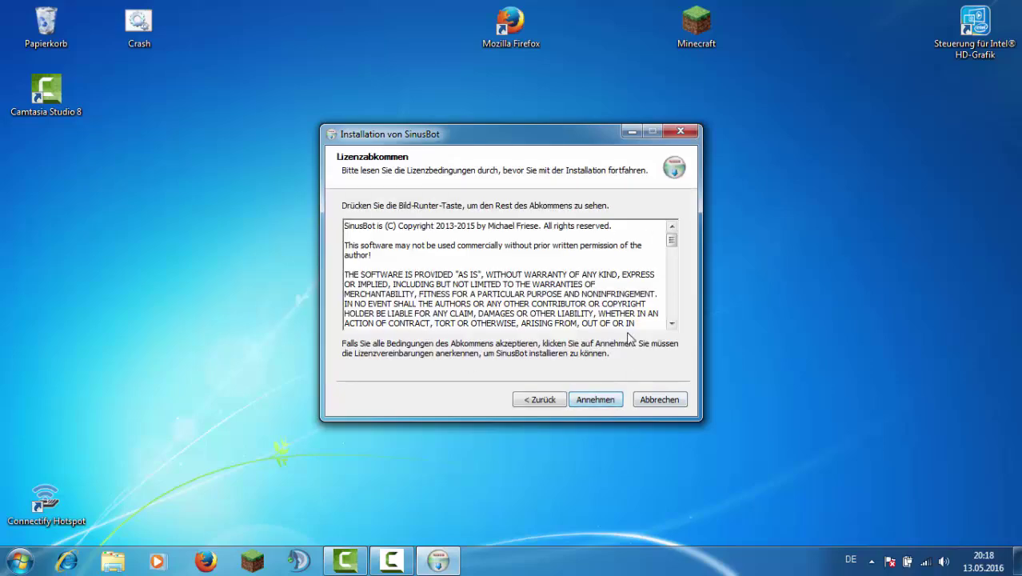
pyautogui.scroll(-3, 669, 344)
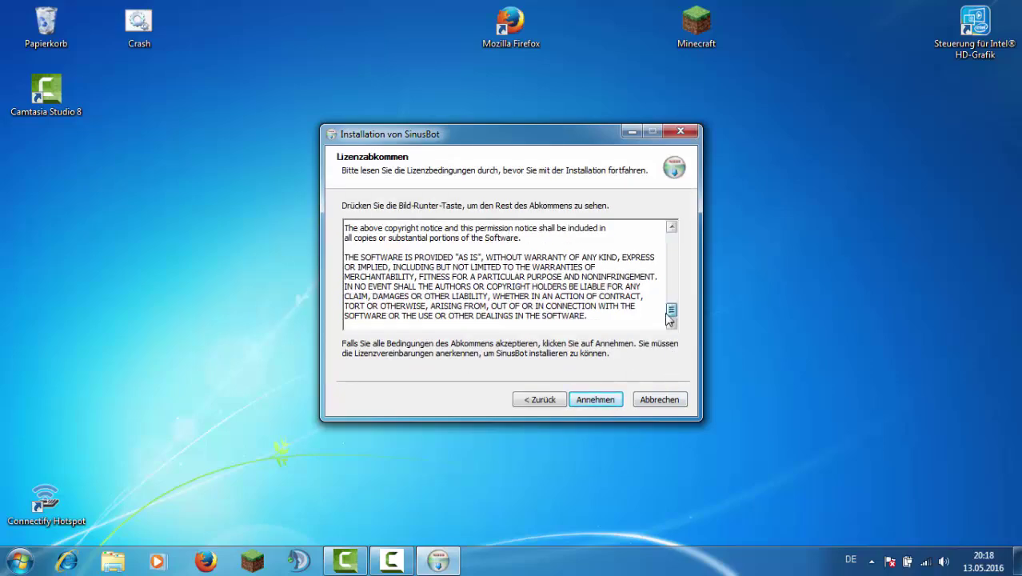
pyautogui.click(609, 401)
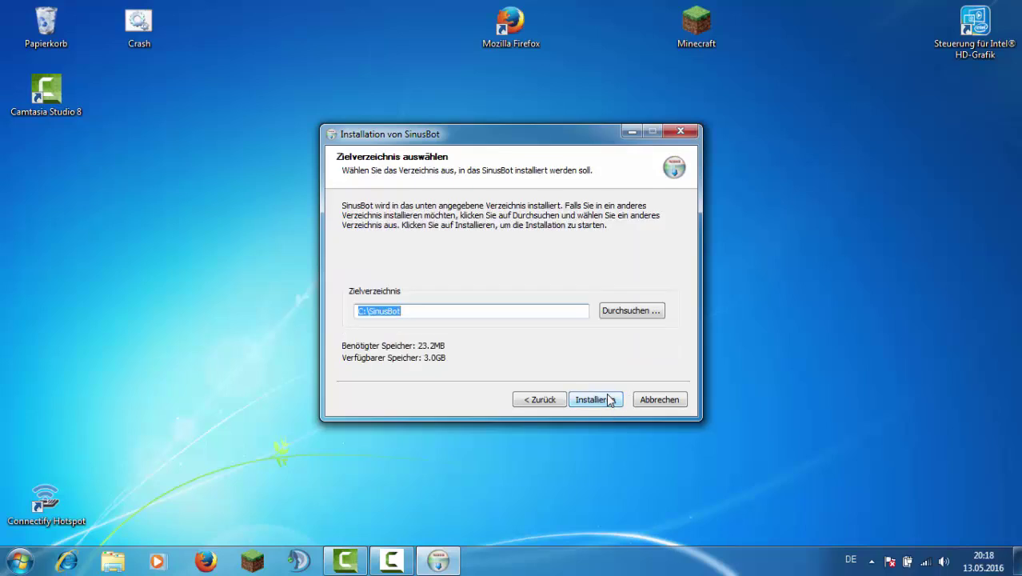
# Try to choose the Win7 (F:) drive as the installation directory
pyautogui.click(621, 311)
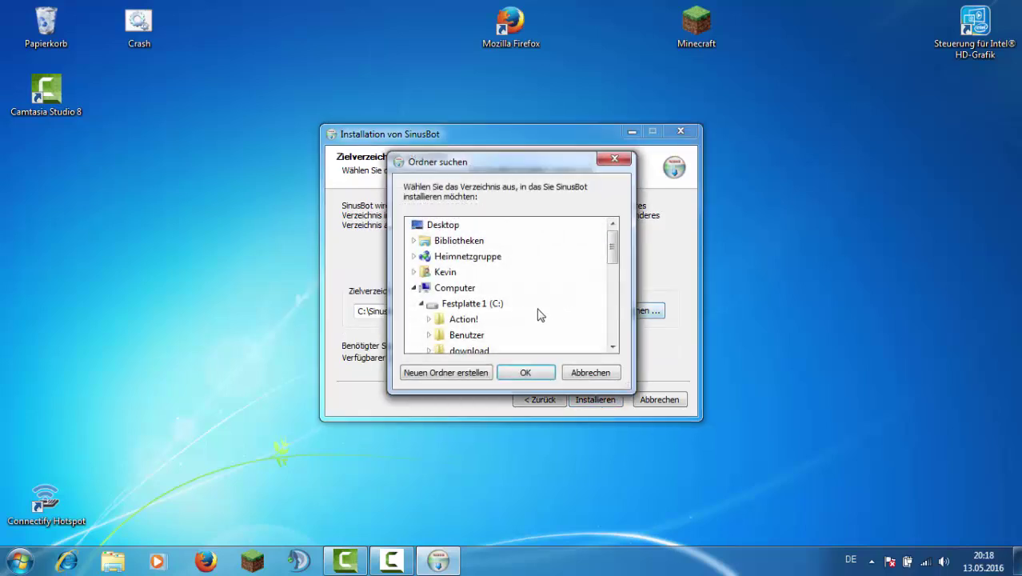
pyautogui.click(419, 305)
pyautogui.scroll(-1, 420, 311)
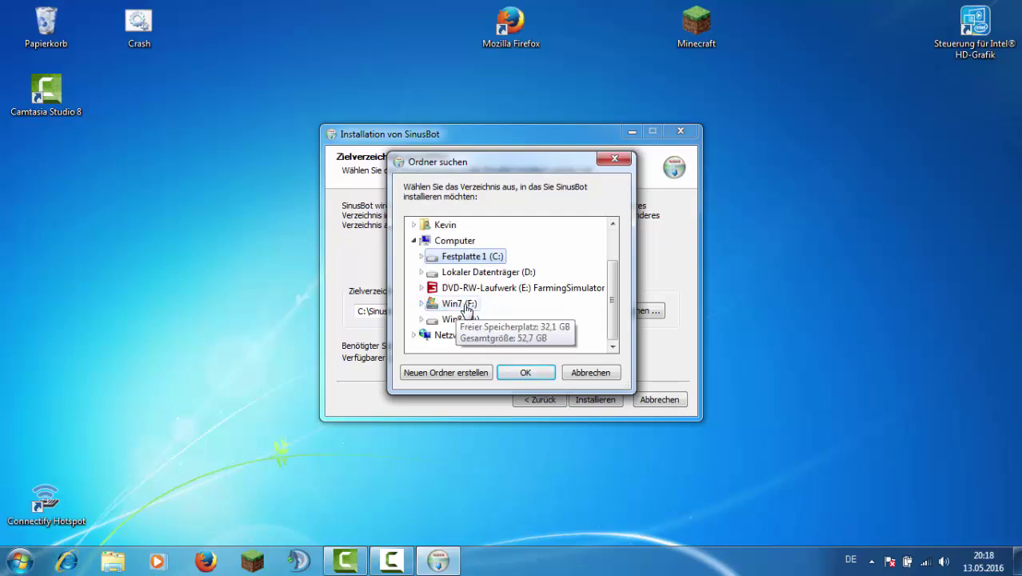
pyautogui.click(421, 304)
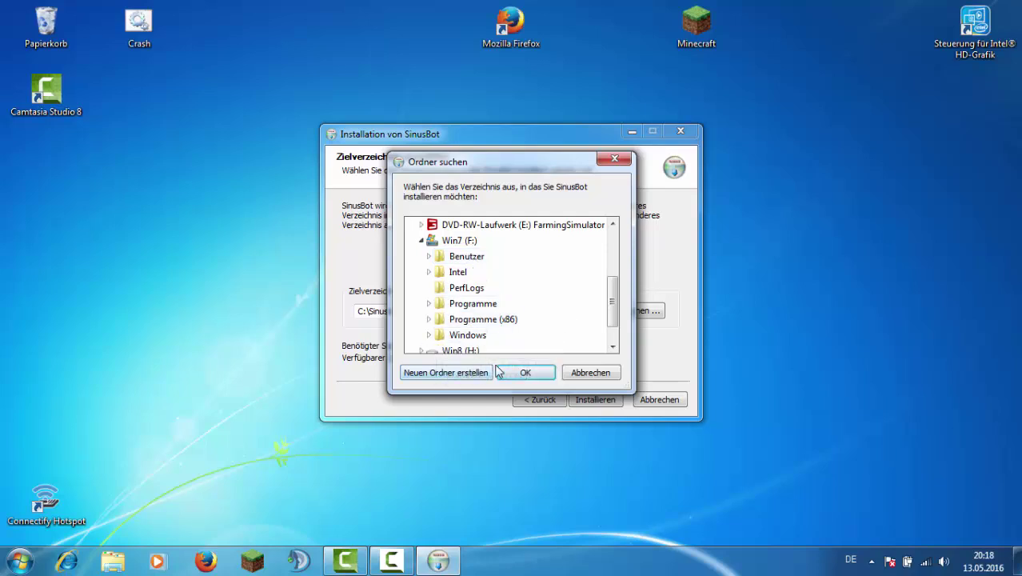
pyautogui.click(521, 378)
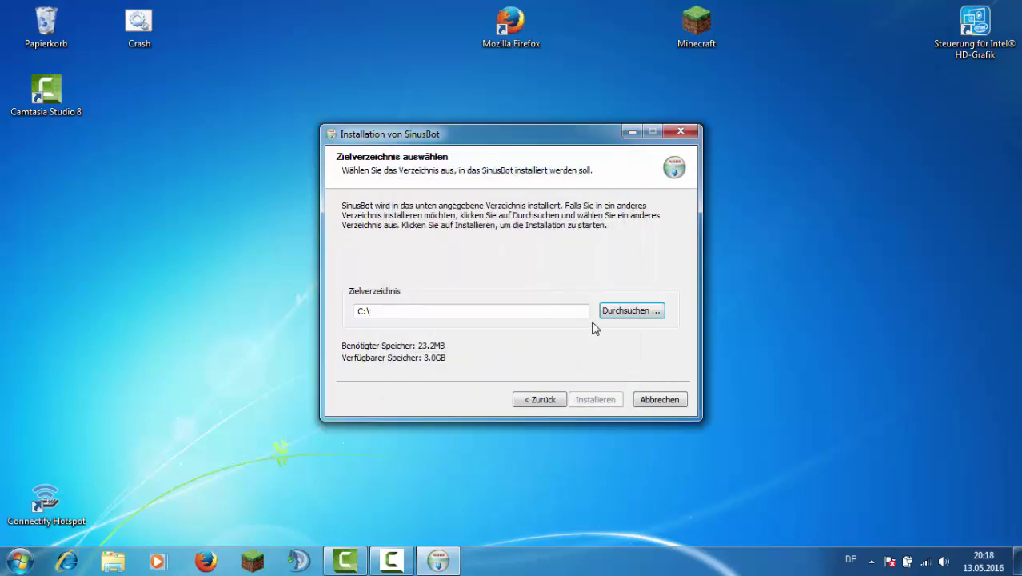
# Install SinusBot into a new folder named Sinusbot on the Win7 (F:) drive and finish the setup wizard
pyautogui.click(621, 312)
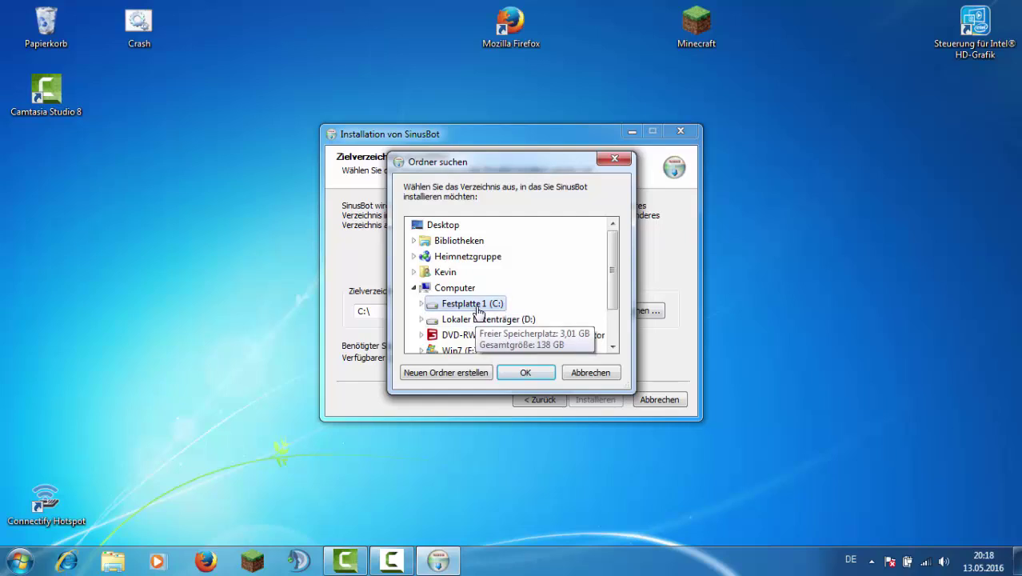
pyautogui.click(456, 349)
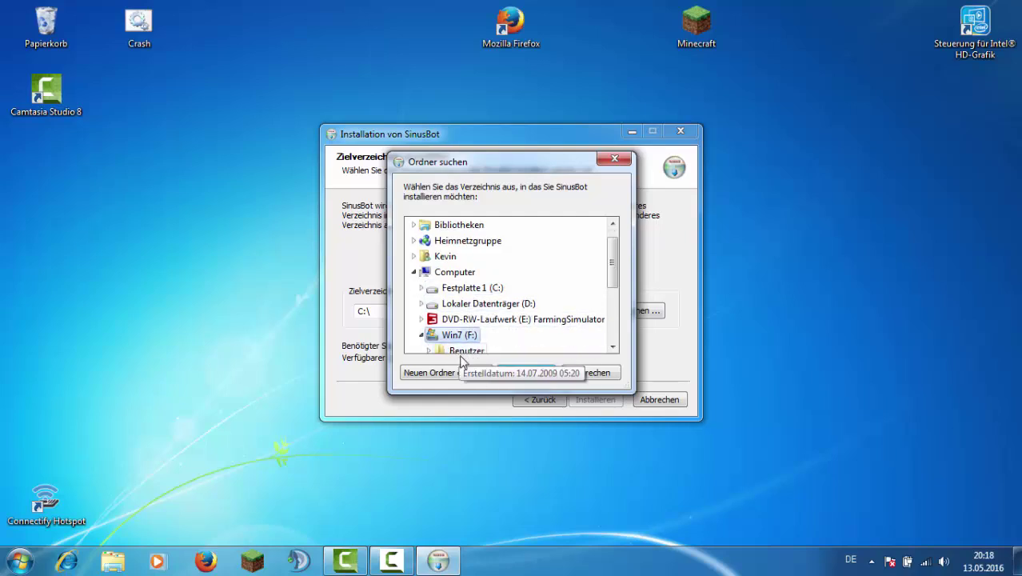
pyautogui.click(418, 374)
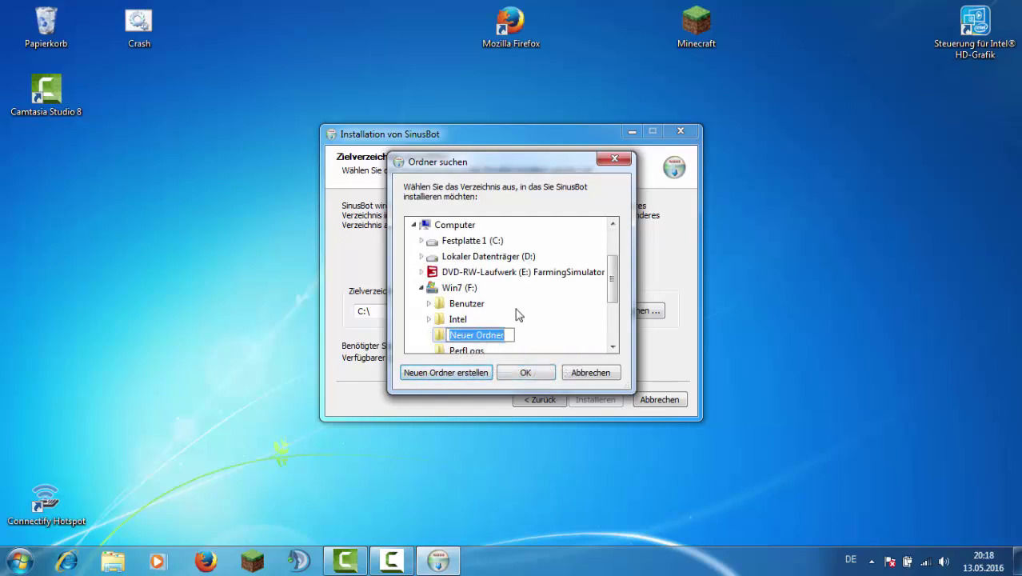
pyautogui.write('Sinusbot')
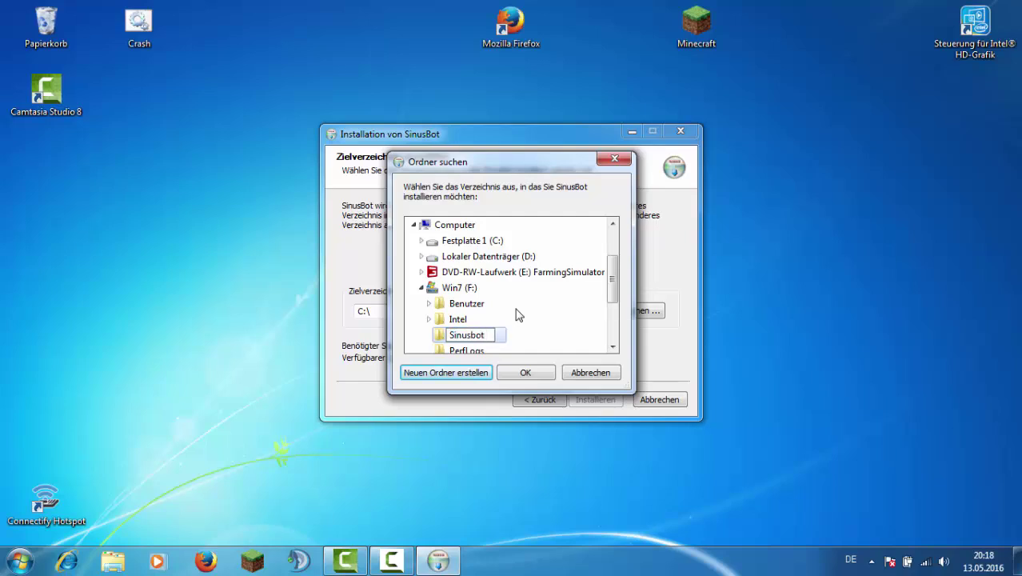
pyautogui.press('Return')
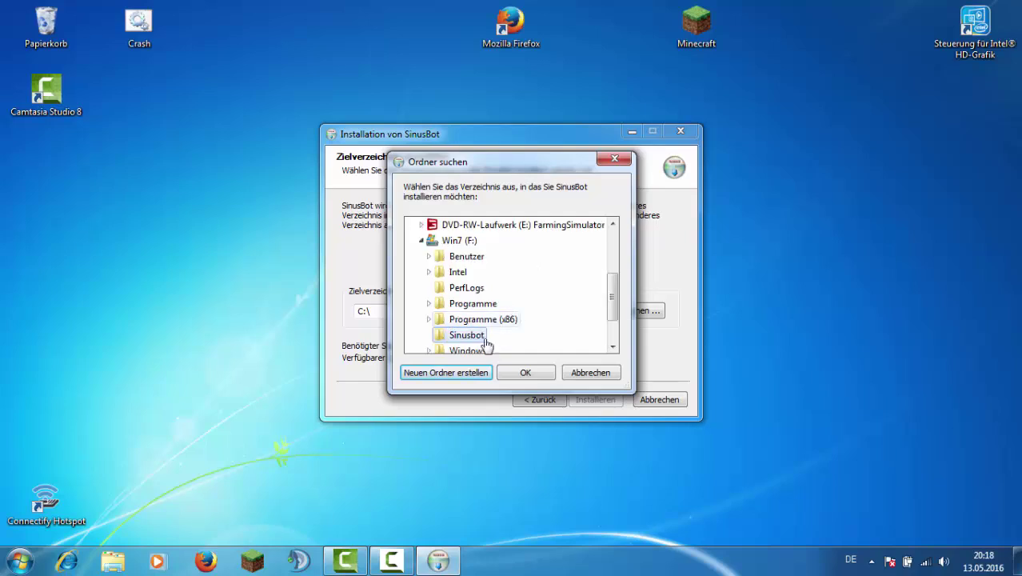
pyautogui.click(520, 372)
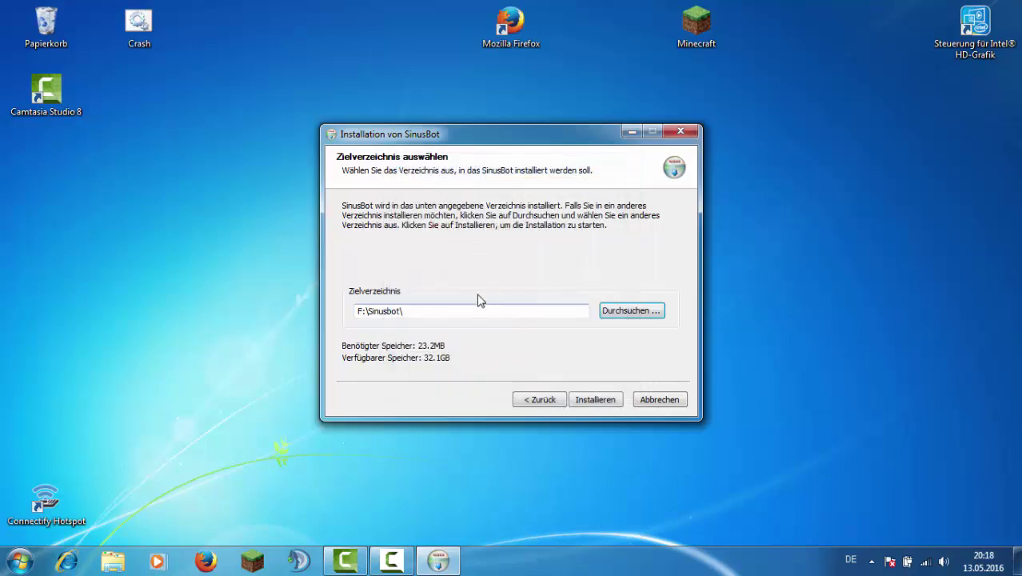
pyautogui.click(595, 399)
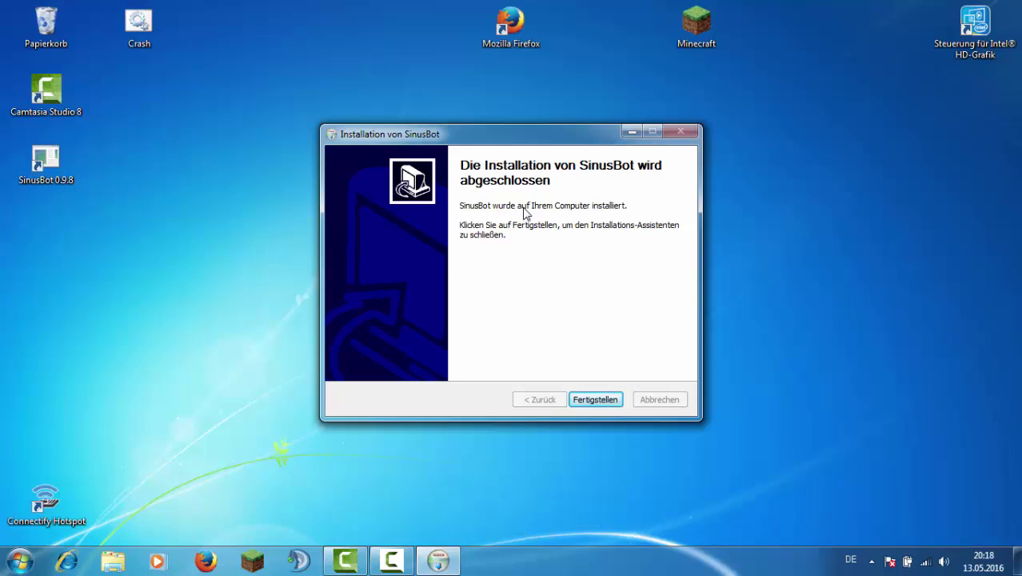
pyautogui.press('Return')
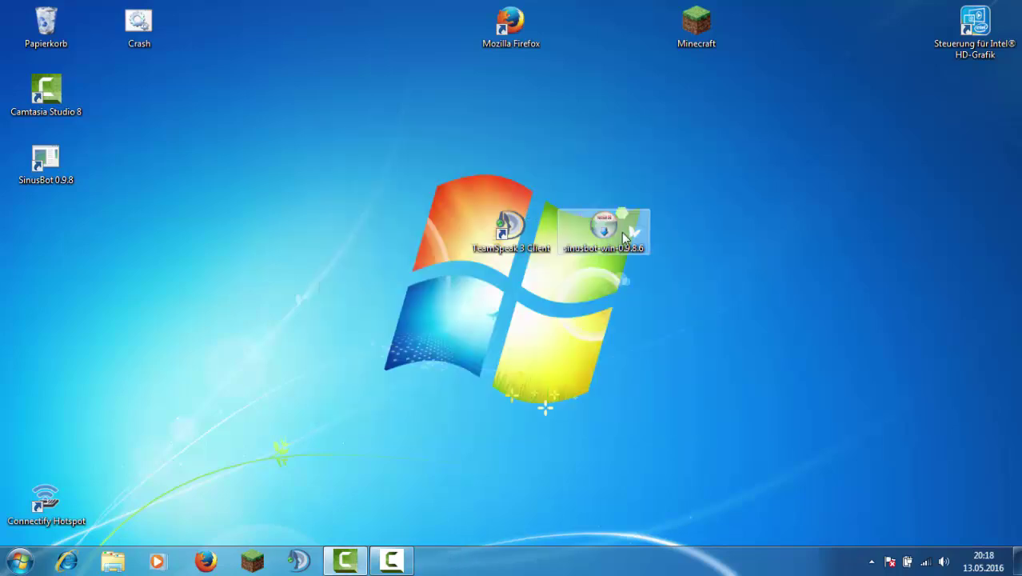
# Move the sinusbot-win-0.9.8.6 installer to the Recycle Bin and place the SinusBot 0.9.8 shortcut beside the TeamSpeak 3 Client icon
pyautogui.moveTo(625, 237); pyautogui.dragTo(48, 26)
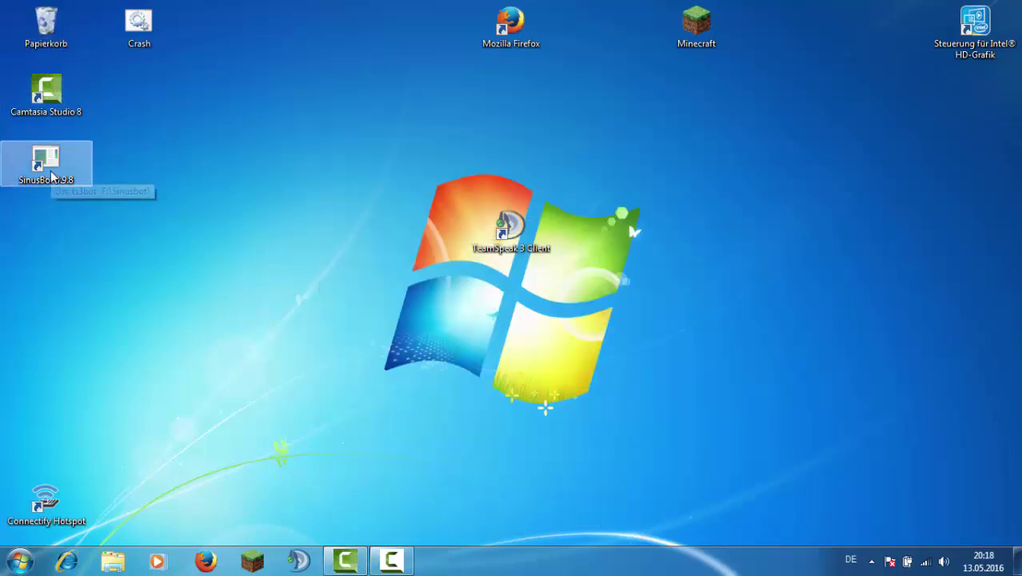
pyautogui.moveTo(52, 176); pyautogui.dragTo(610, 240)
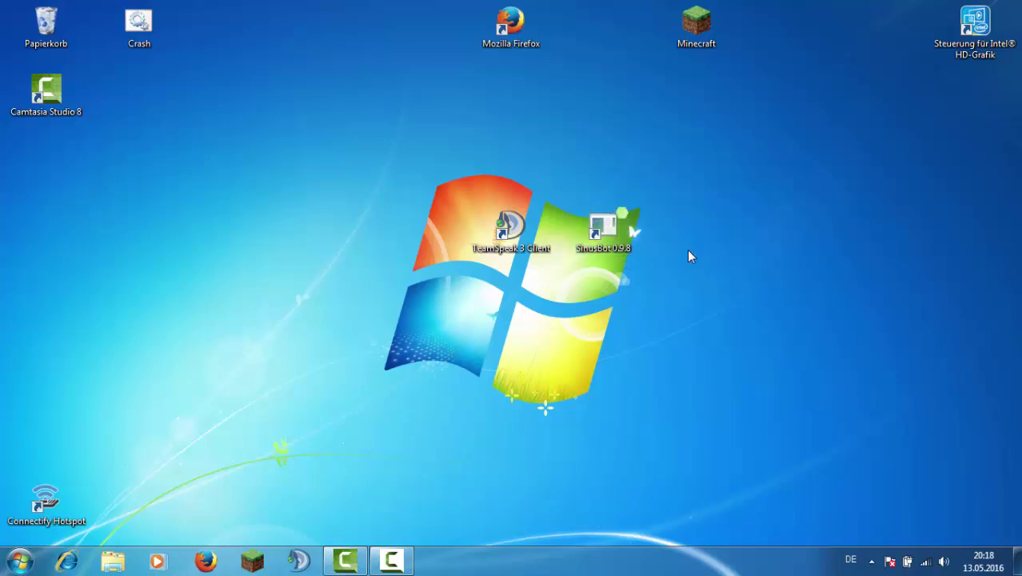
# Start SinusBot 0.9.8, allow ts3bot through the Windows Firewall on private networks, and minimize its console window
pyautogui.doubleClick(608, 240)
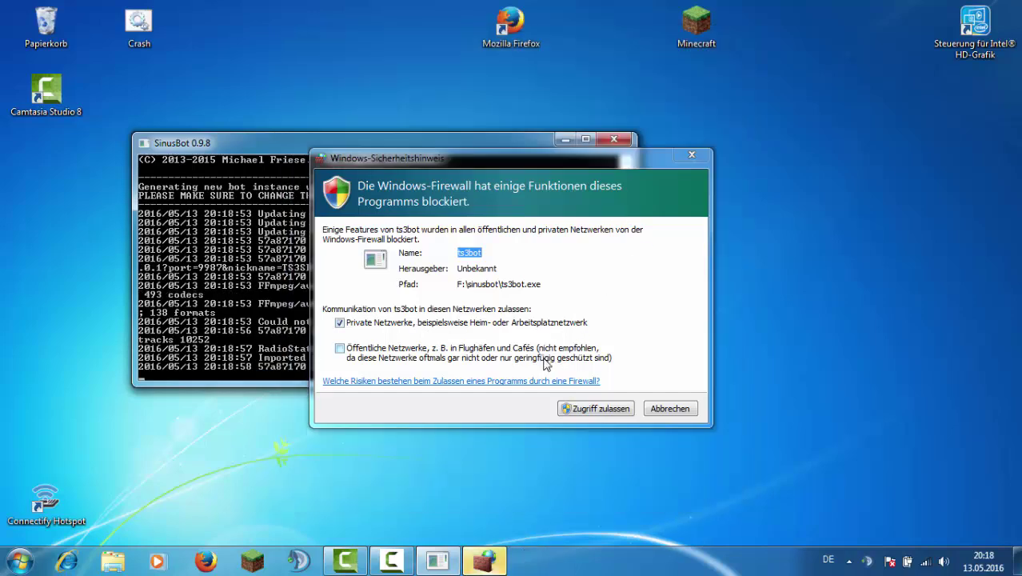
pyautogui.click(580, 408)
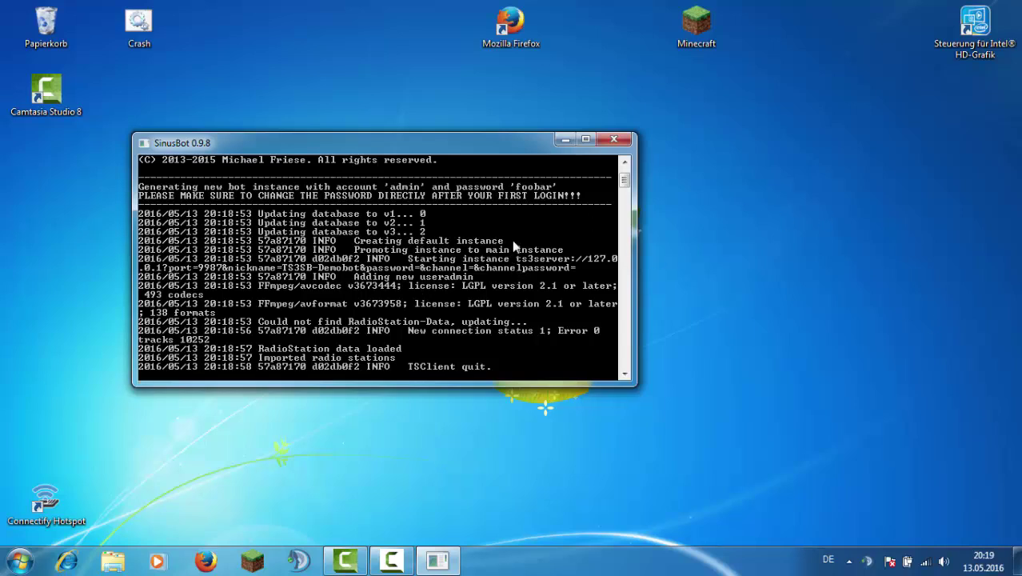
pyautogui.click(565, 140)
# Switch to Firefox and load the SinusBot web interface at 127.0.0.1:8087
pyautogui.click(217, 561)
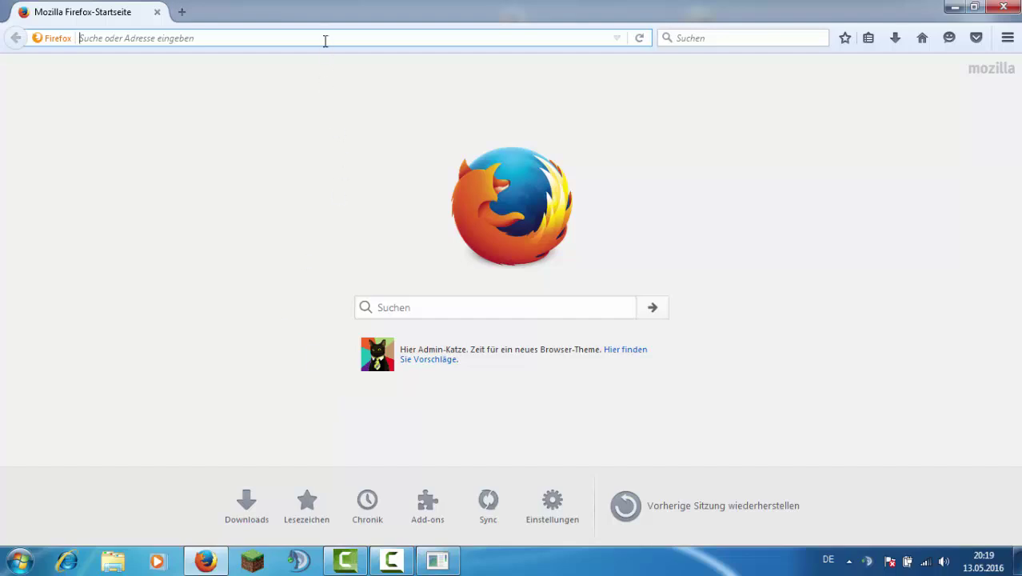
pyautogui.write('127.0')
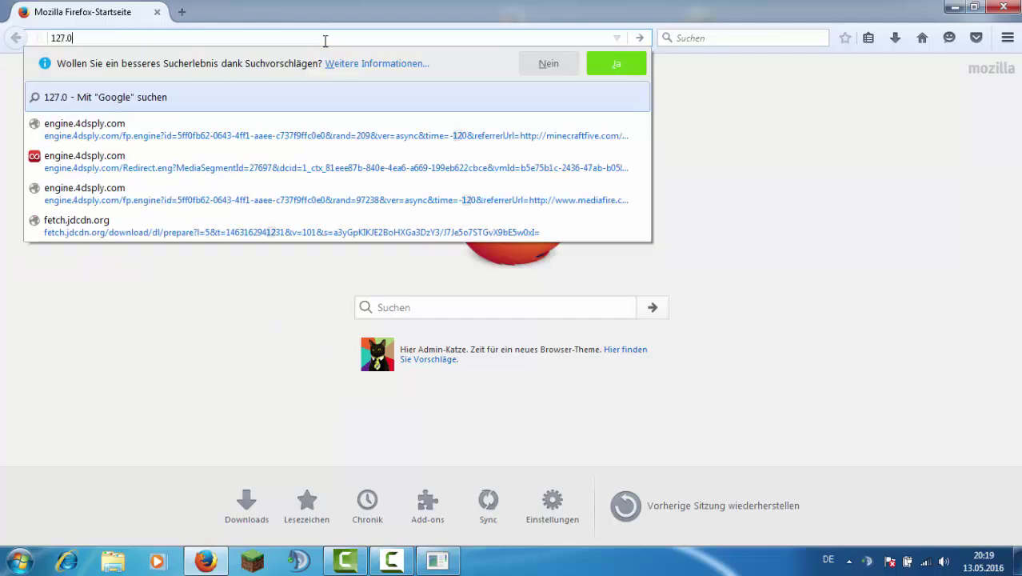
pyautogui.write('.0.1')
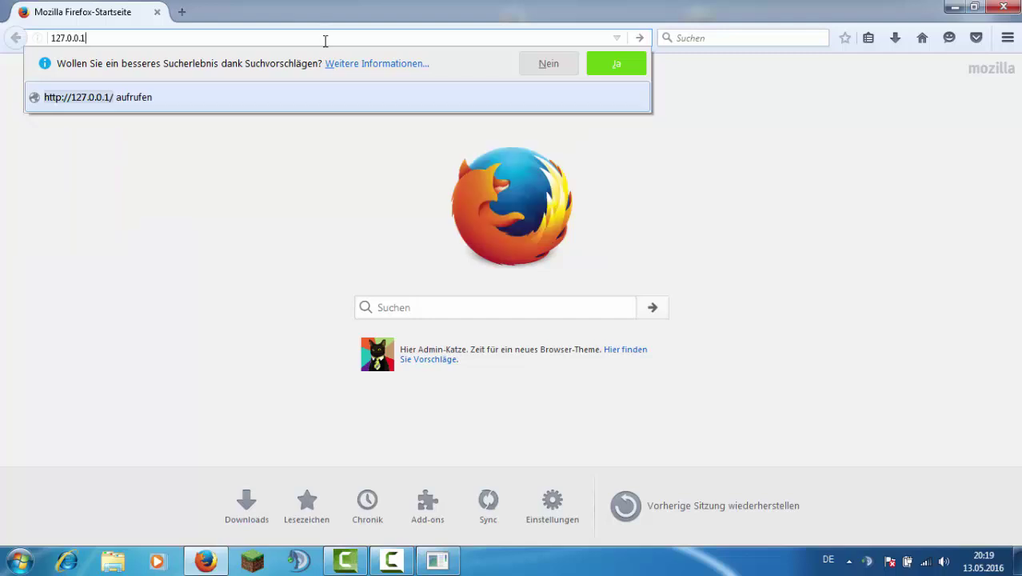
pyautogui.write(':8087')
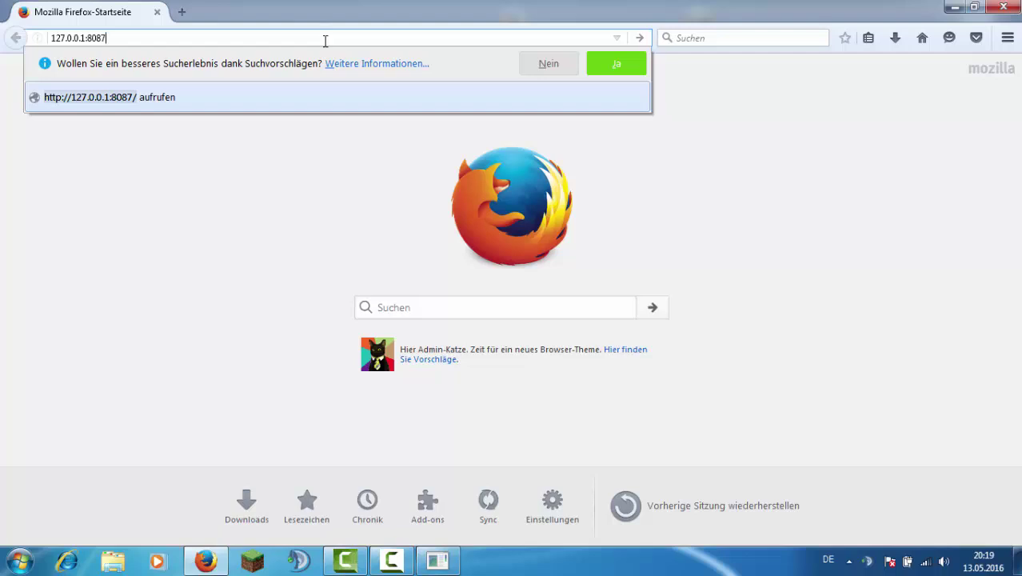
pyautogui.press('Return')
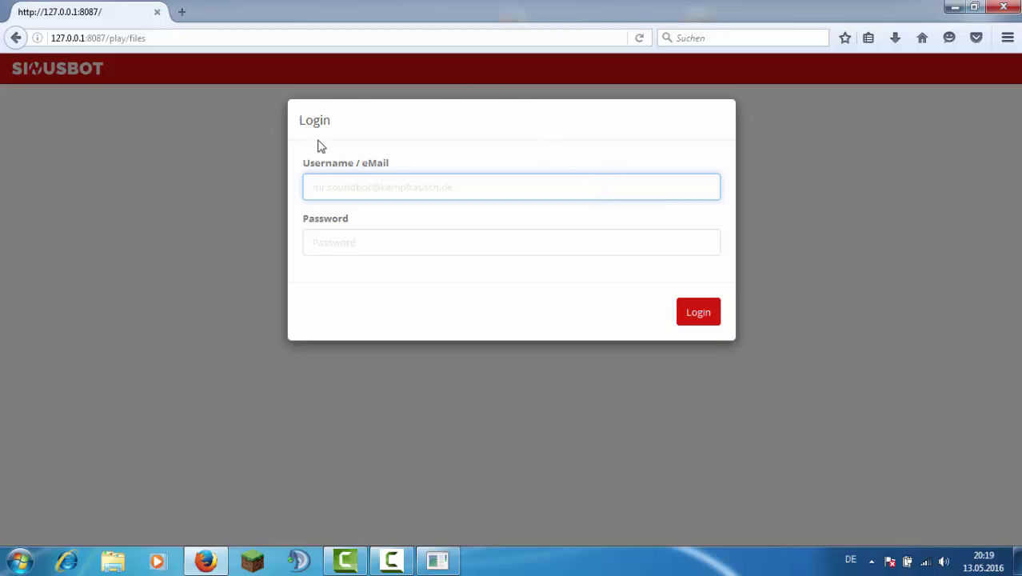
# Log in to SinusBot as admin with the account password and let the browser save the login details
pyautogui.moveTo(384, 162); pyautogui.dragTo(224, 160)
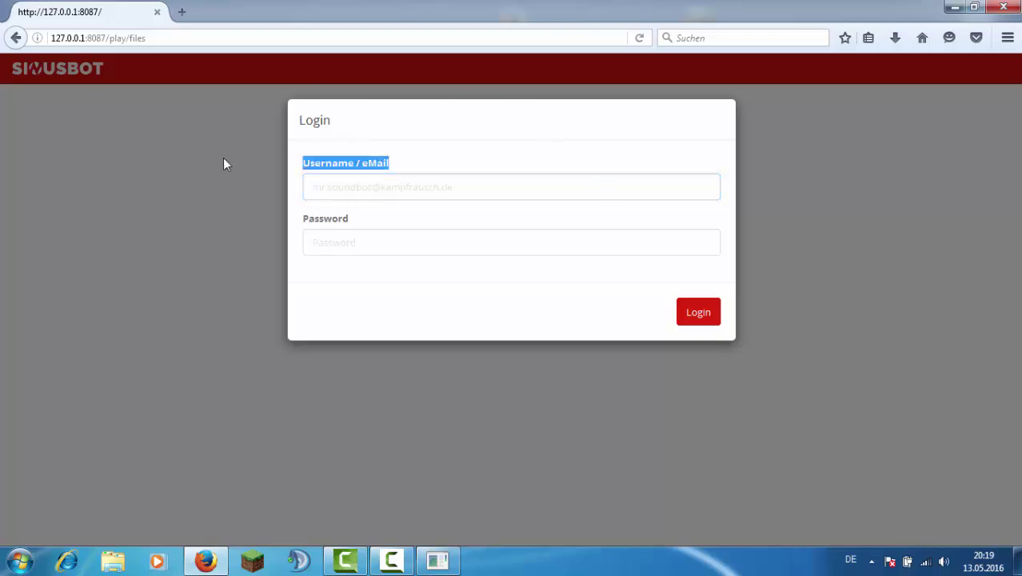
pyautogui.moveTo(364, 228); pyautogui.dragTo(290, 234)
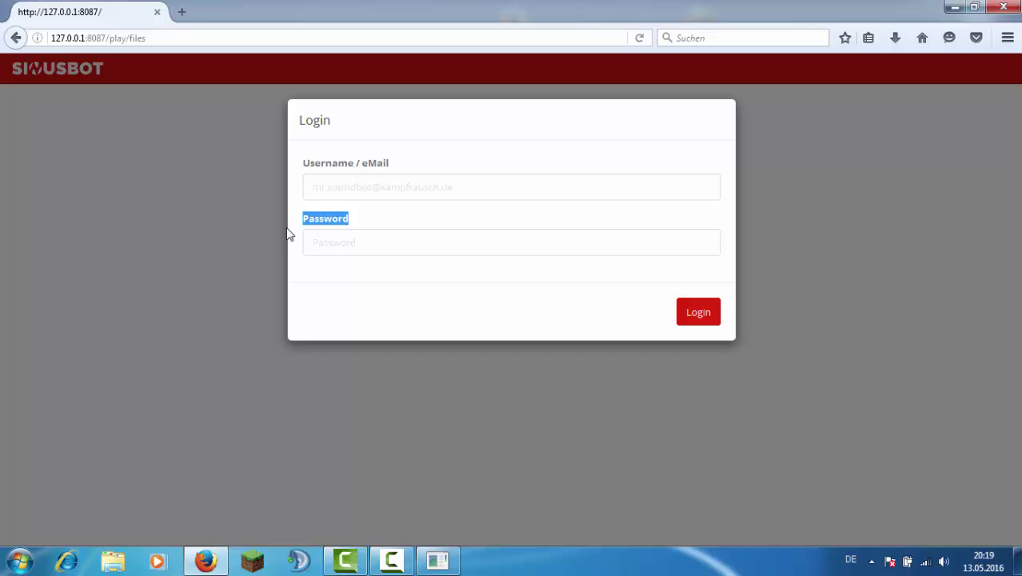
pyautogui.click(348, 237)
pyautogui.click(352, 190)
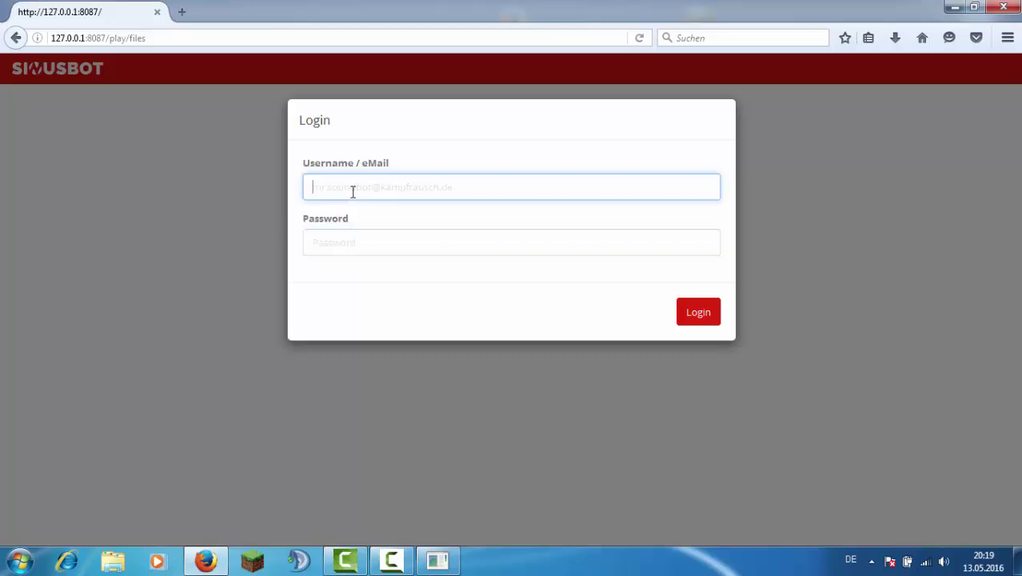
pyautogui.press('Tab')
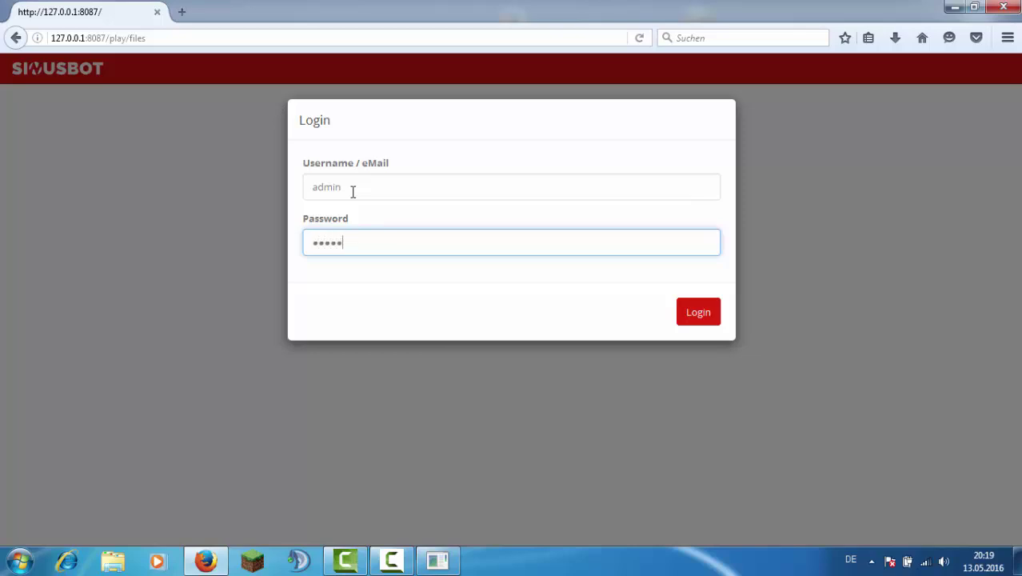
pyautogui.press('Return')
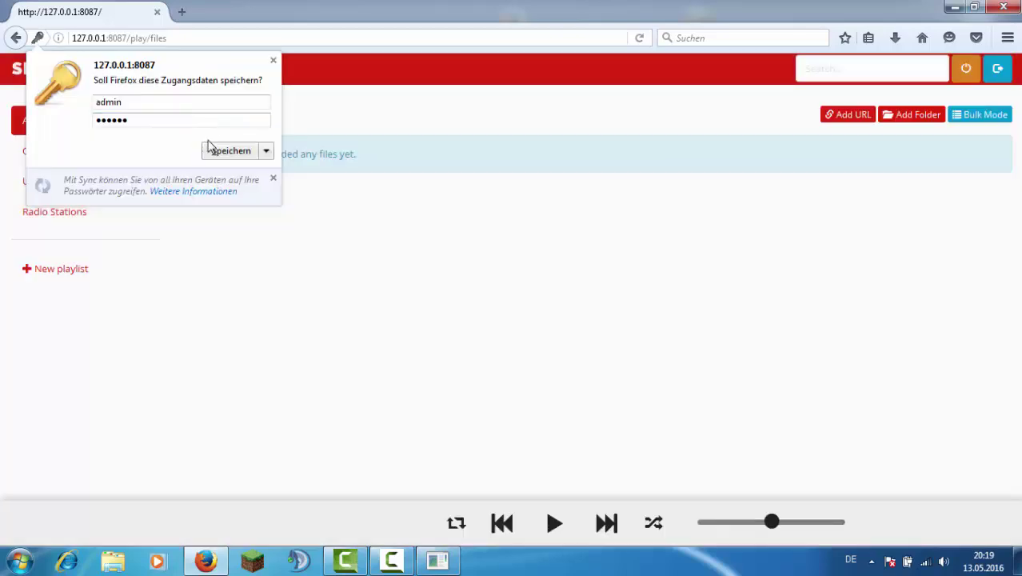
pyautogui.click(214, 149)
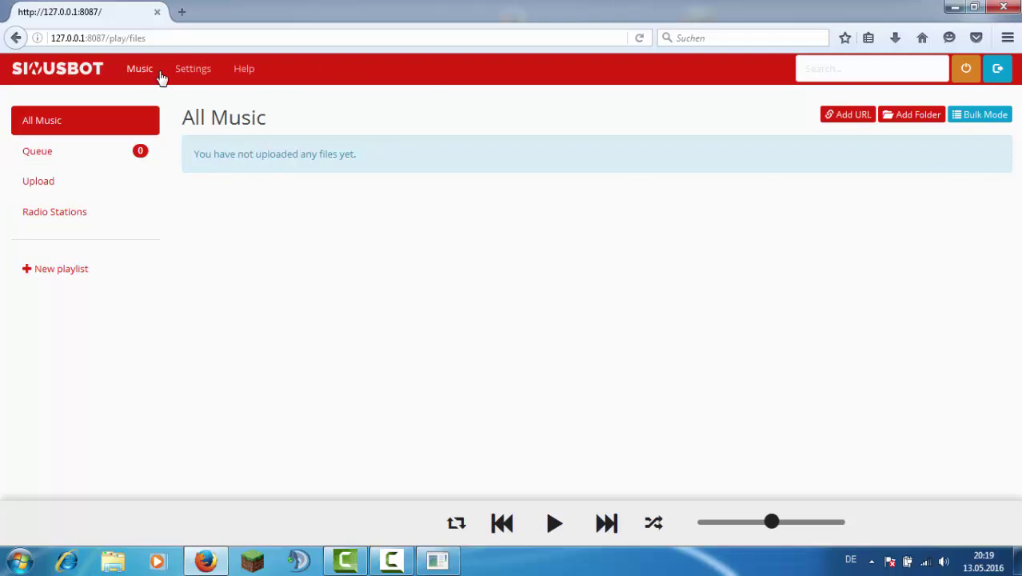
# Change the interface language to German in the personal settings
pyautogui.click(192, 70)
pyautogui.click(257, 226)
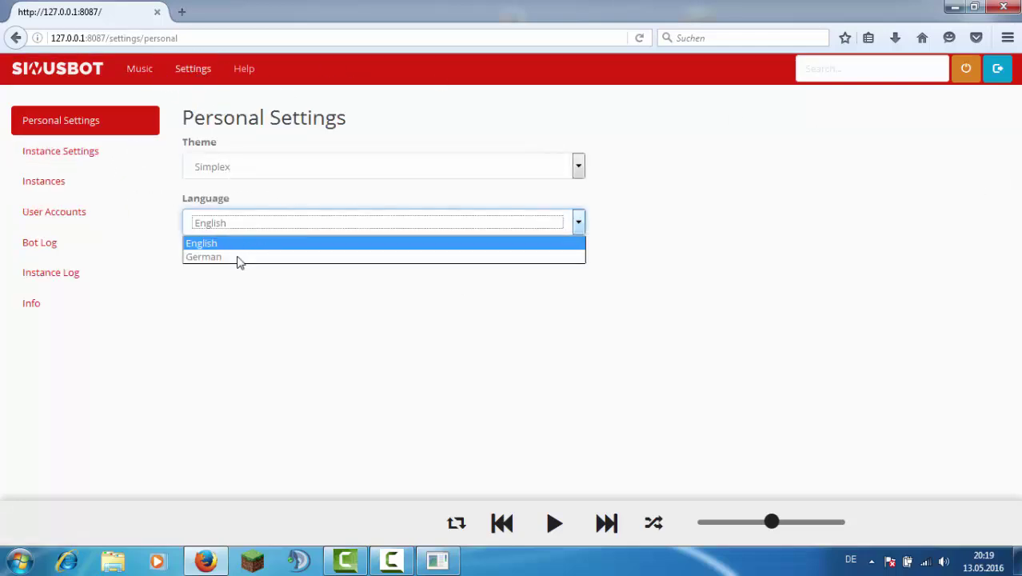
pyautogui.click(210, 256)
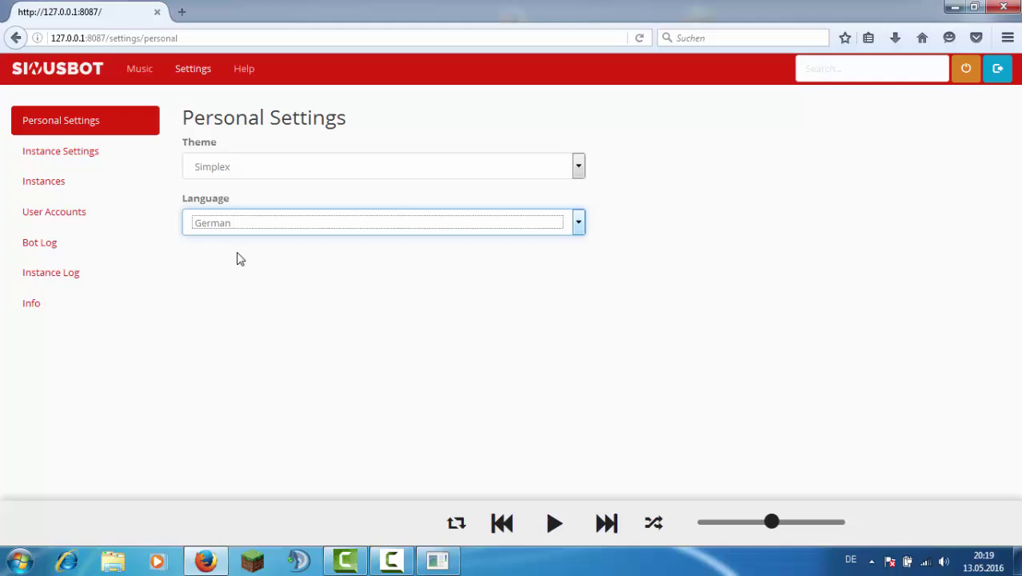
# Activate the TS3SB-Demobot instance and return to the music page
pyautogui.click(74, 185)
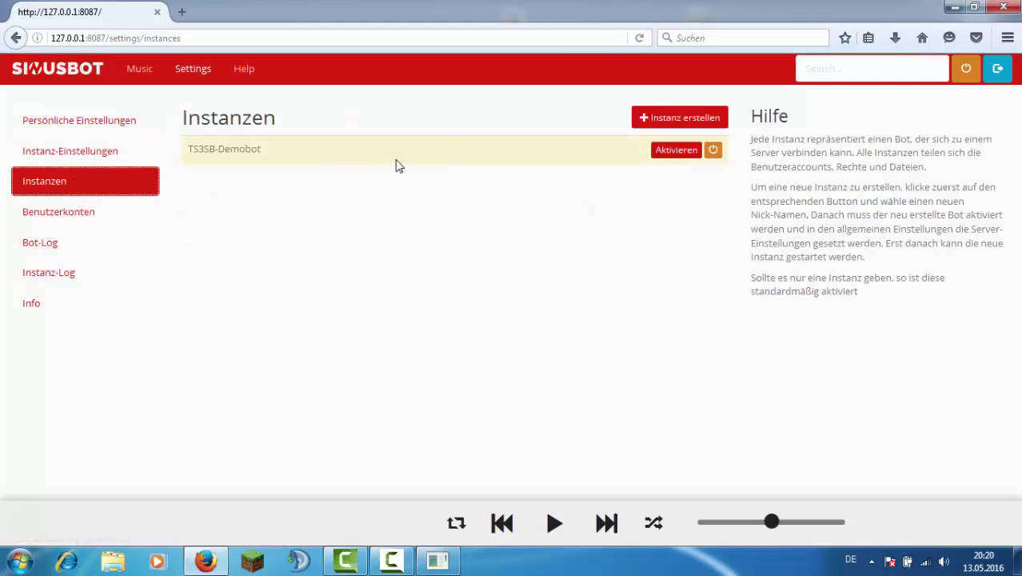
pyautogui.click(672, 157)
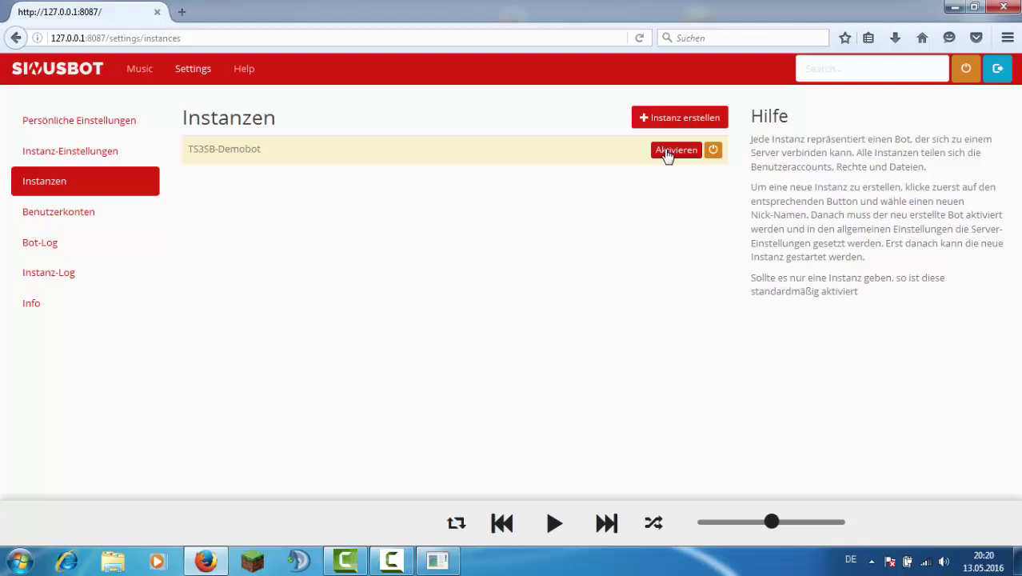
pyautogui.click(133, 73)
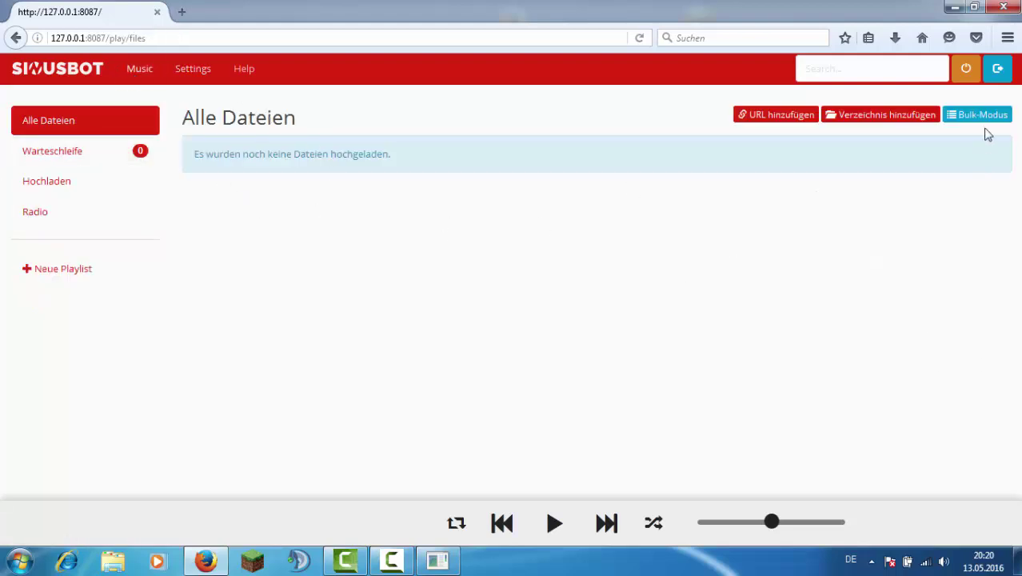
# Replace the bot's name in the instance settings with "BuchMC >>"
pyautogui.click(194, 73)
pyautogui.click(74, 160)
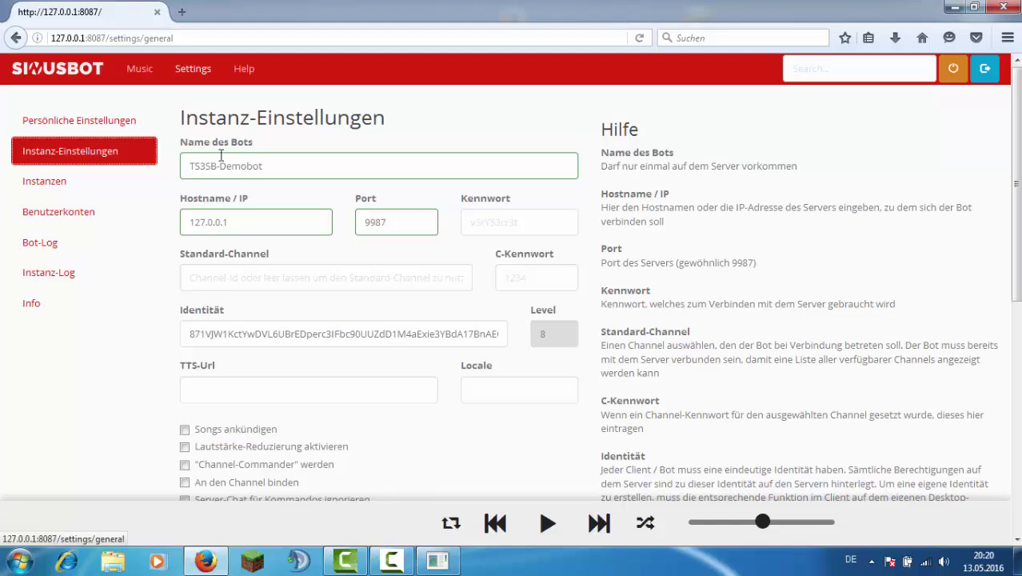
pyautogui.click(330, 166)
pyautogui.hotkey('ctrl', 'a')
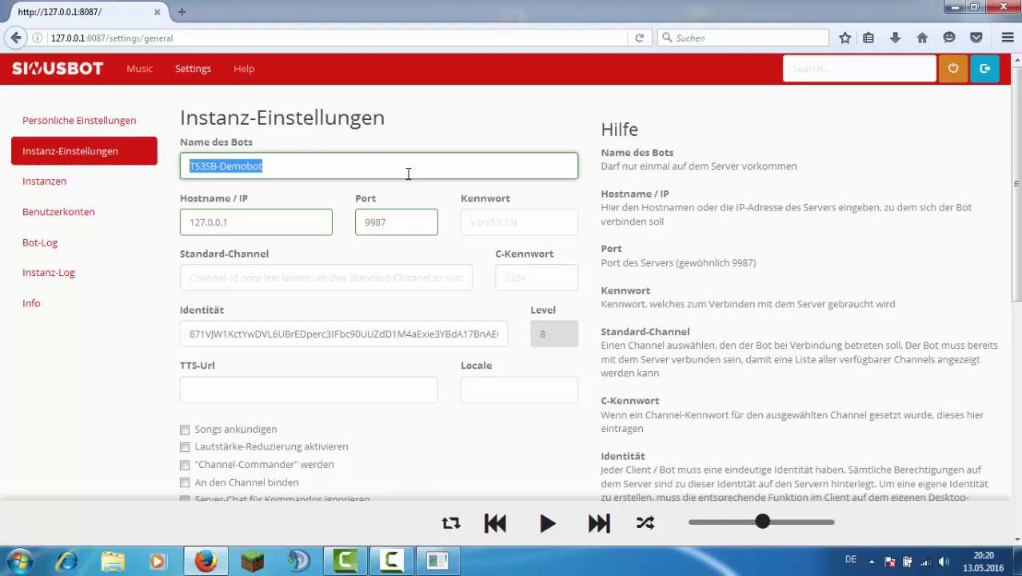
pyautogui.write('BuchMC >>')
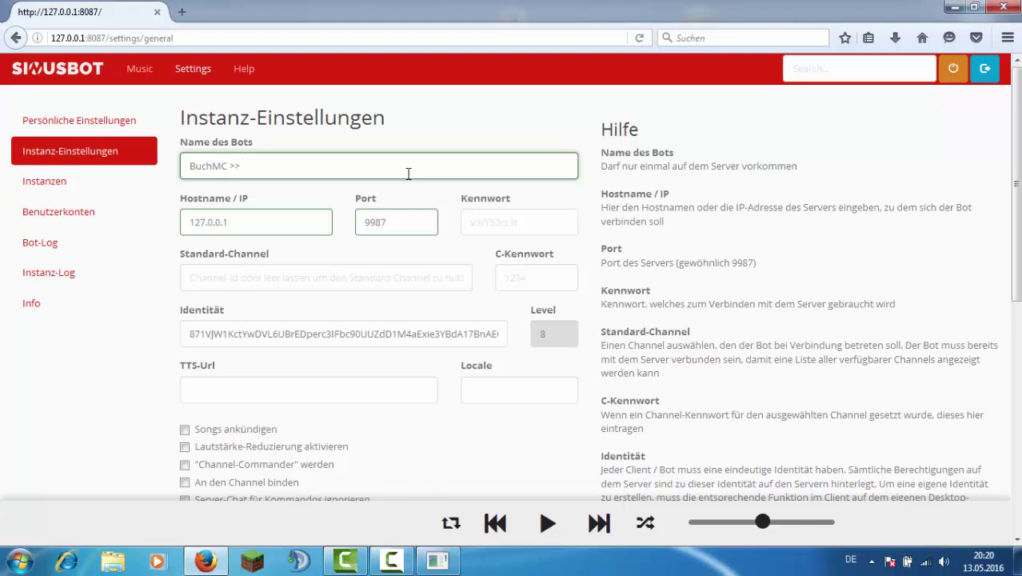
# Search the web for textstyler in a new browser tab
pyautogui.click(183, 12)
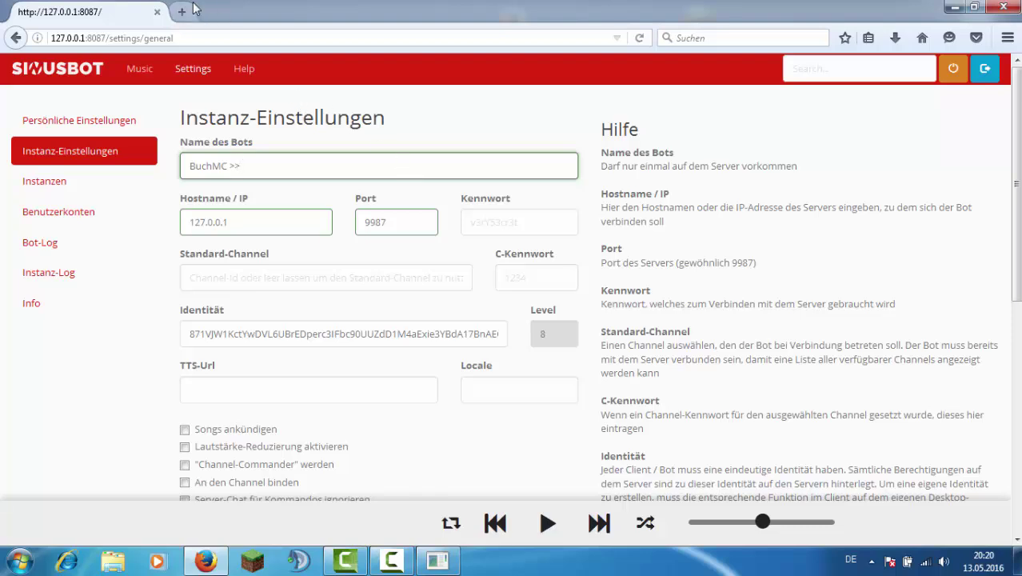
pyautogui.write('tyt')
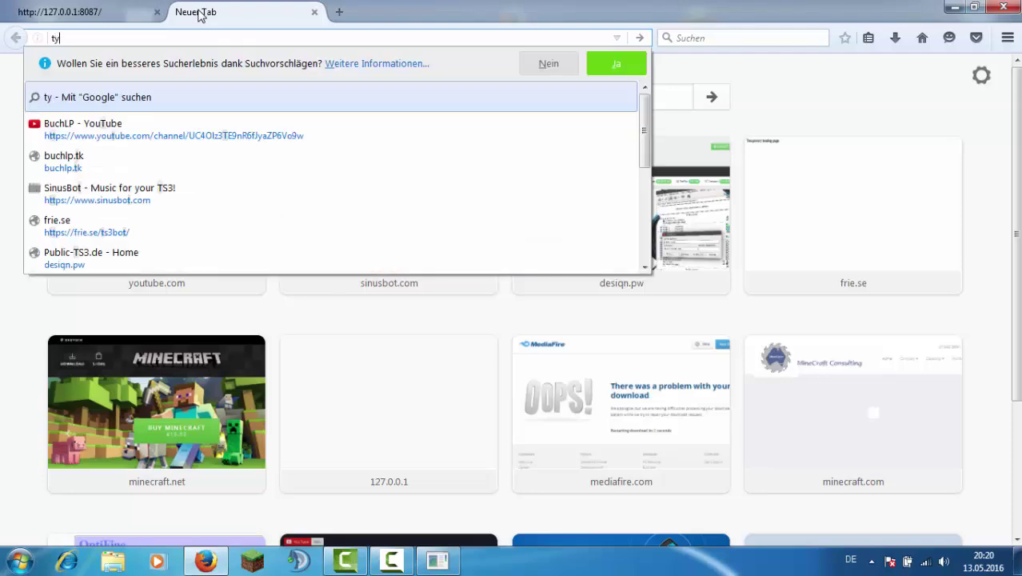
pyautogui.press('BackSpace')
pyautogui.press('BackSpace')
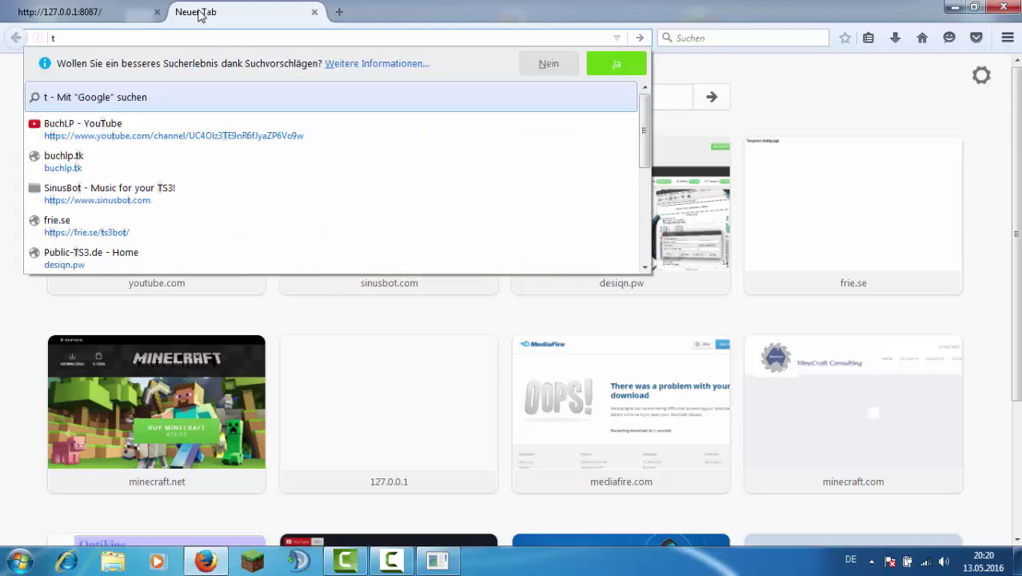
pyautogui.write('extstyler')
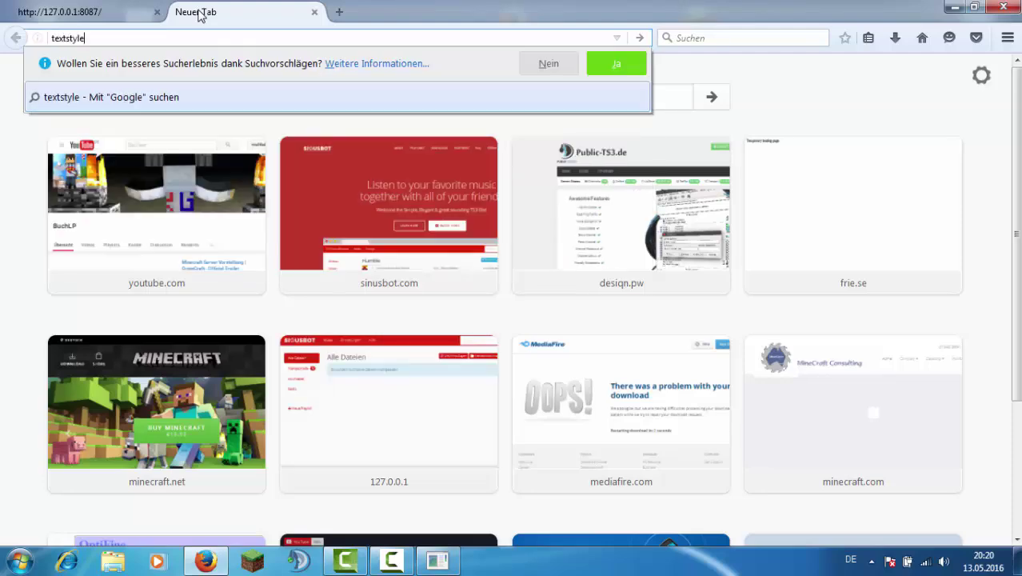
pyautogui.press('Return')
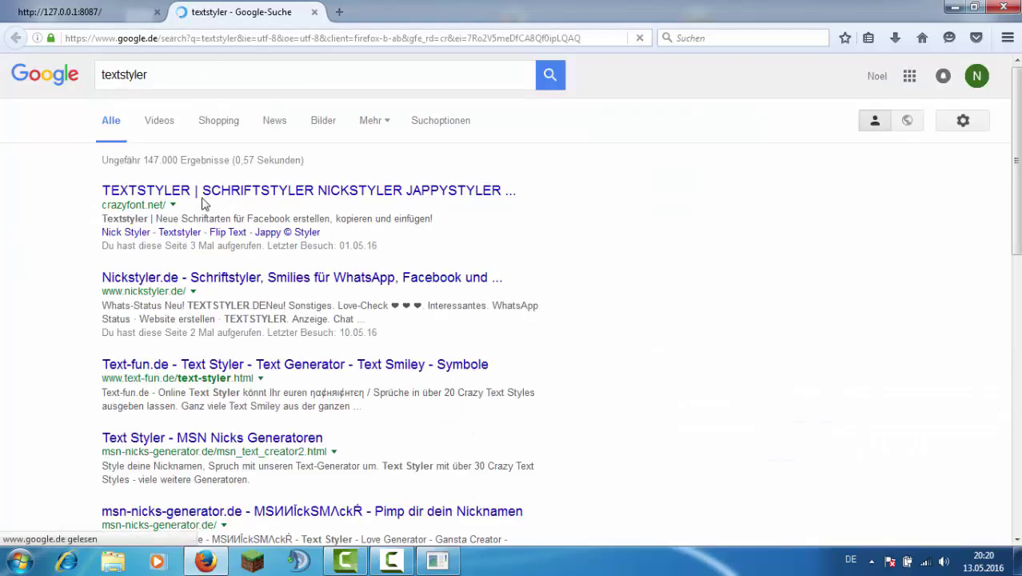
# Open the nicks and symbols page on crazyfont.net and select the » character in the Zeichen section
pyautogui.click(201, 203)
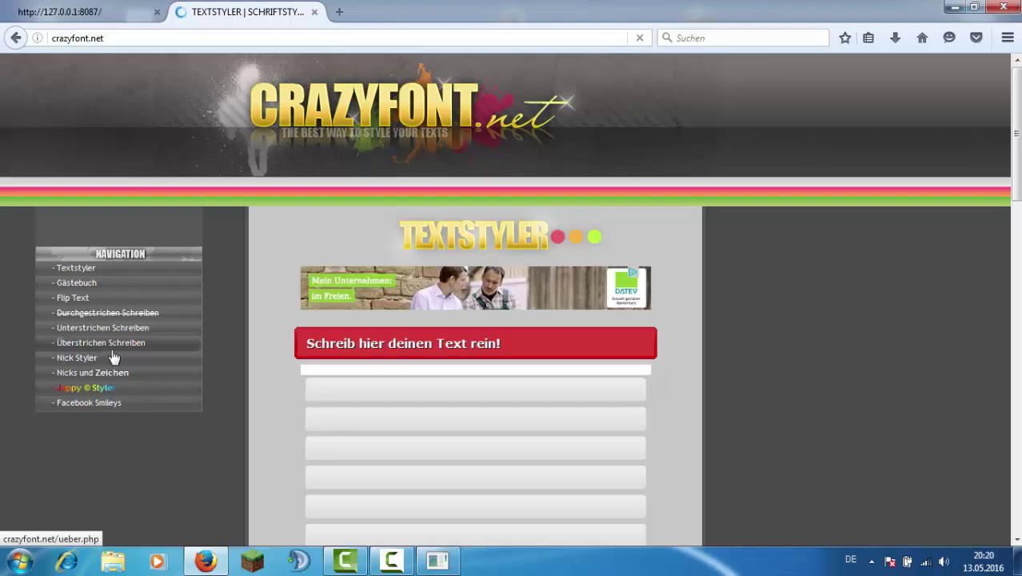
pyautogui.click(113, 357)
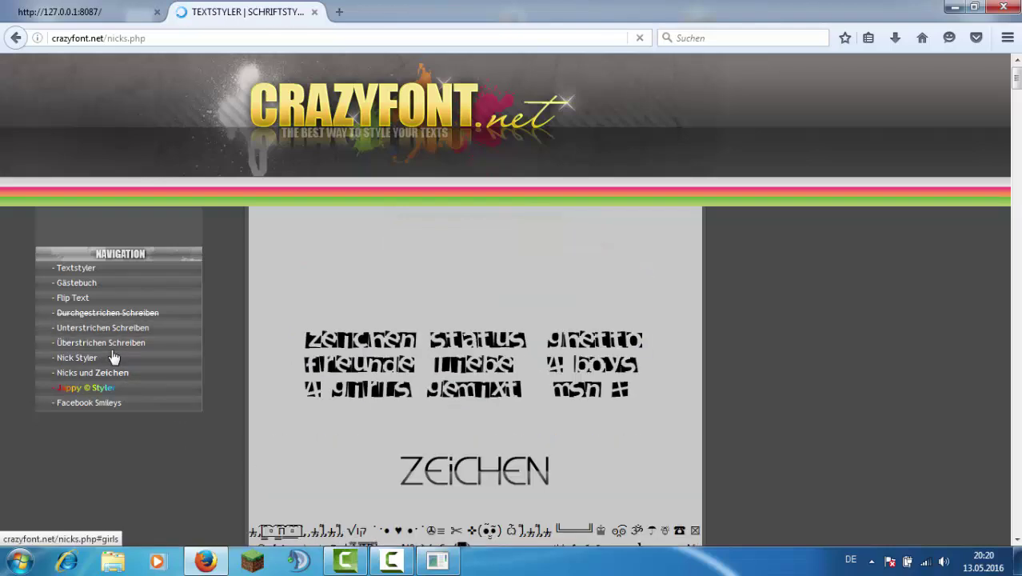
pyautogui.scroll(-3, 114, 357)
pyautogui.scroll(-3, 114, 357)
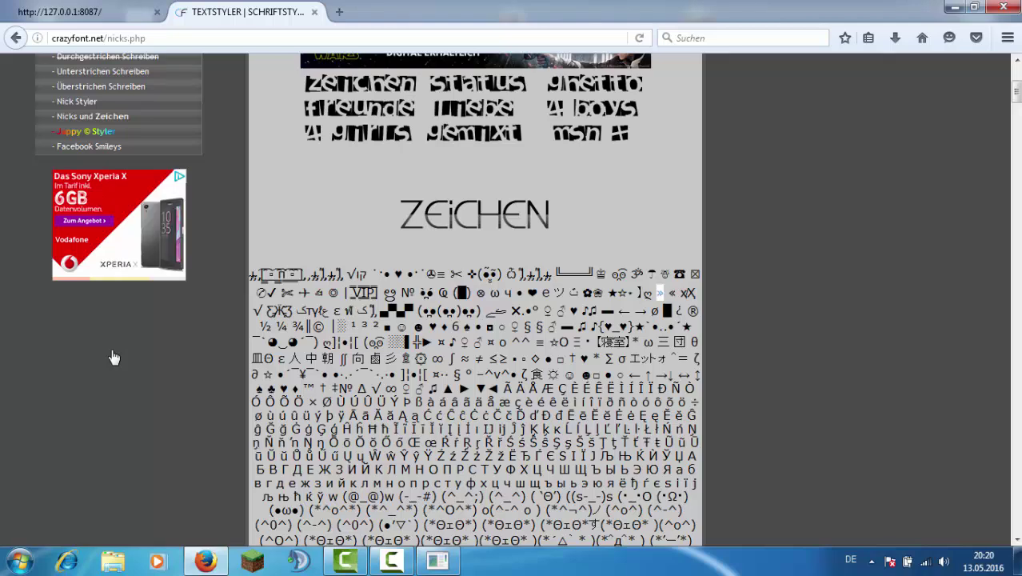
# Paste the clipboard over the >> in the bot's name, and remove the pasted text so only BuchMC remains
pyautogui.hotkey('ctrl', 'Tab')
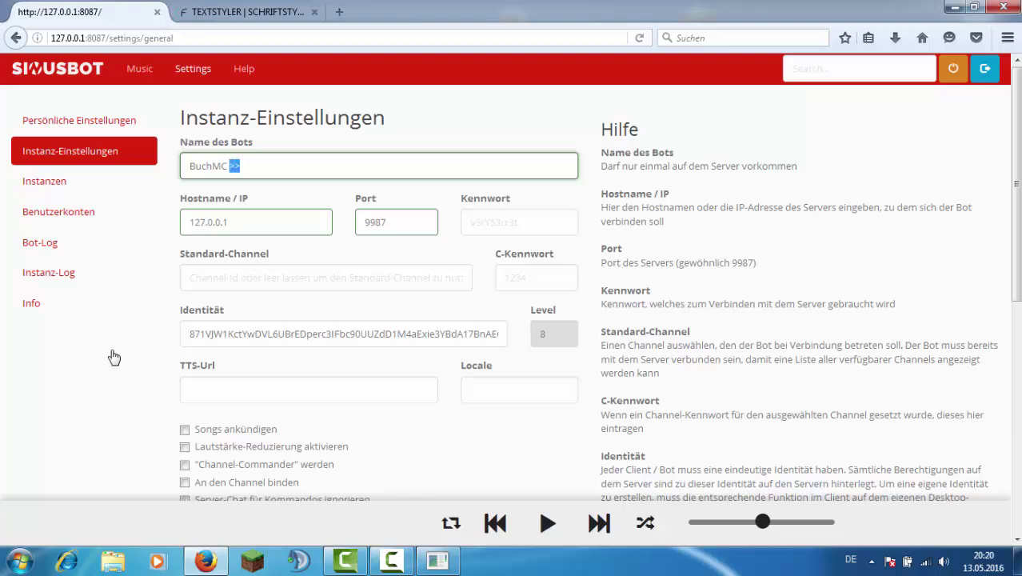
pyautogui.write('cp libsoundbot_plugin.s')
pyautogui.hotkey('ctrl', 'shift', 'Left')
pyautogui.hotkey('ctrl', 'shift', 'Left')
pyautogui.hotkey('ctrl', 'shift', 'Left')
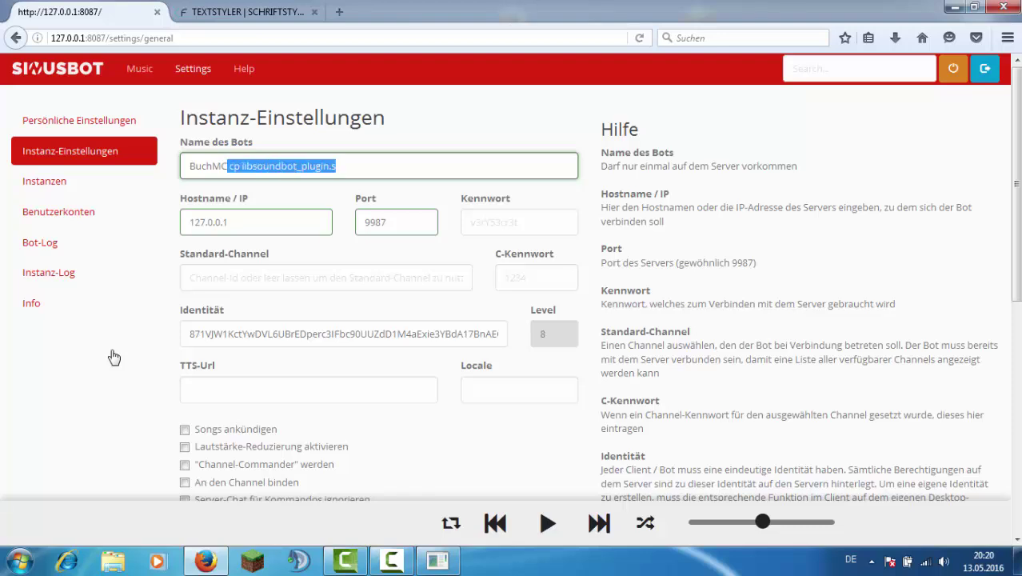
pyautogui.press('BackSpace')
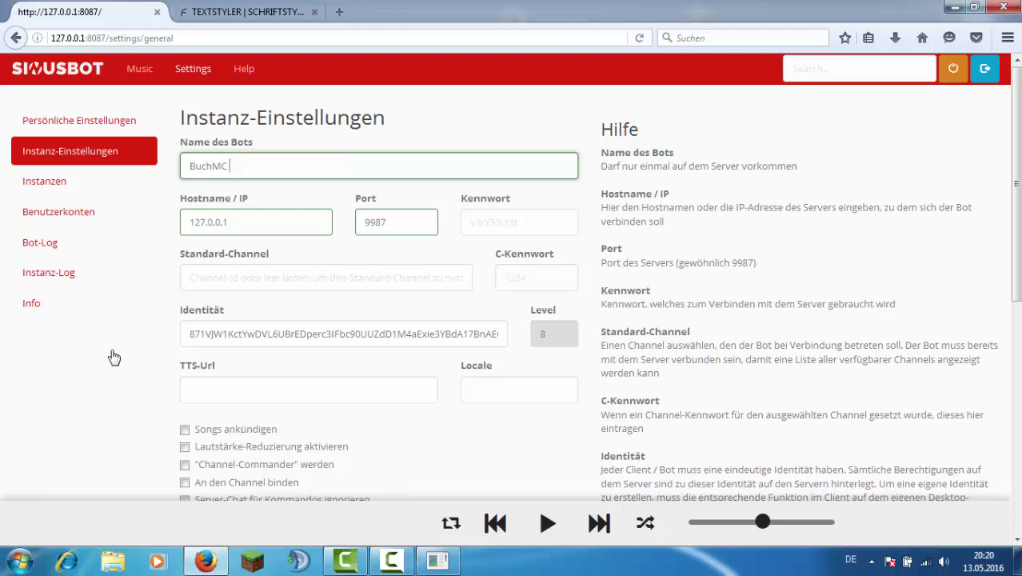
# Copy the » symbol from the crazyfont.net page and complete the bot's name as "BuchMC » DasMusik"
pyautogui.hotkey('ctrl', 'Tab')
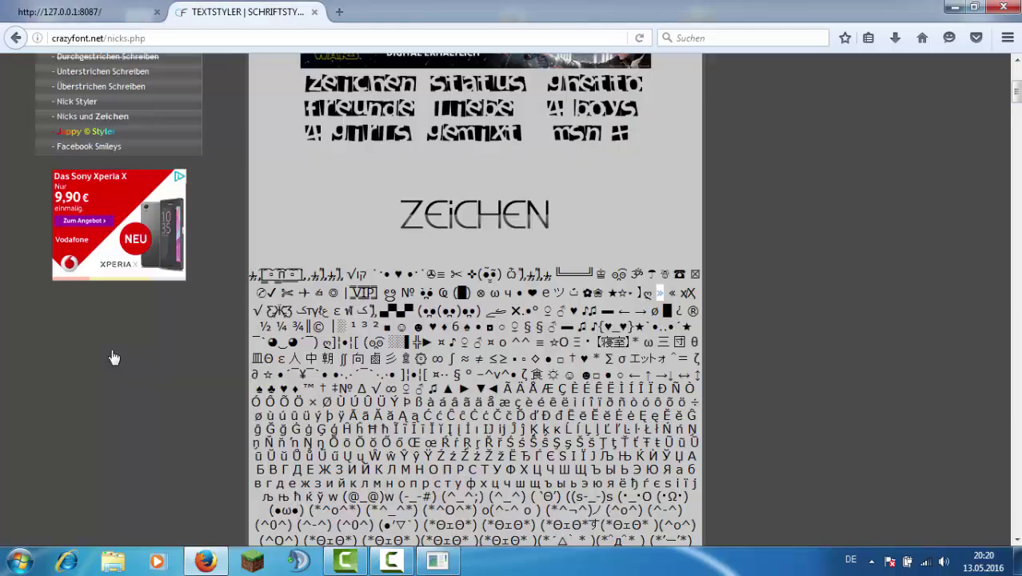
pyautogui.press('Menu')
pyautogui.press('k')
pyautogui.hotkey('ctrl', 'Tab')
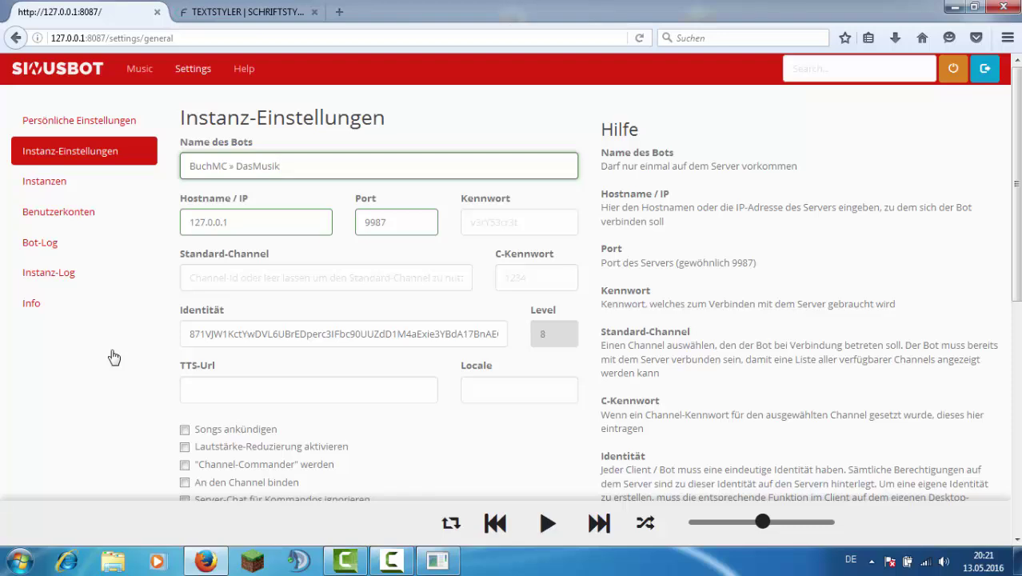
# Set the bot's hostname to mc-life.net, keep port 9987, and move on to the default channel
pyautogui.press('Tab')
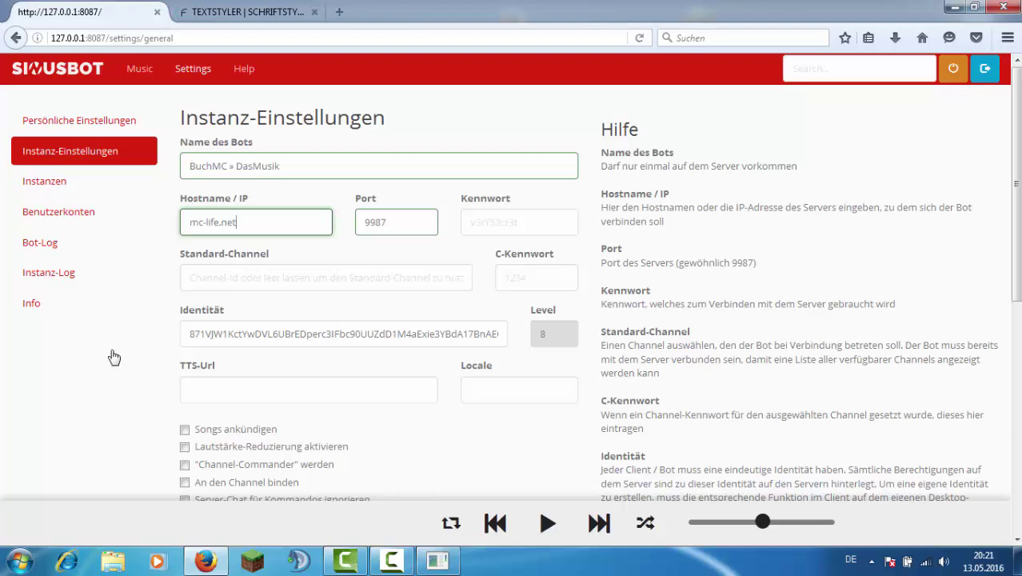
pyautogui.press('Tab')
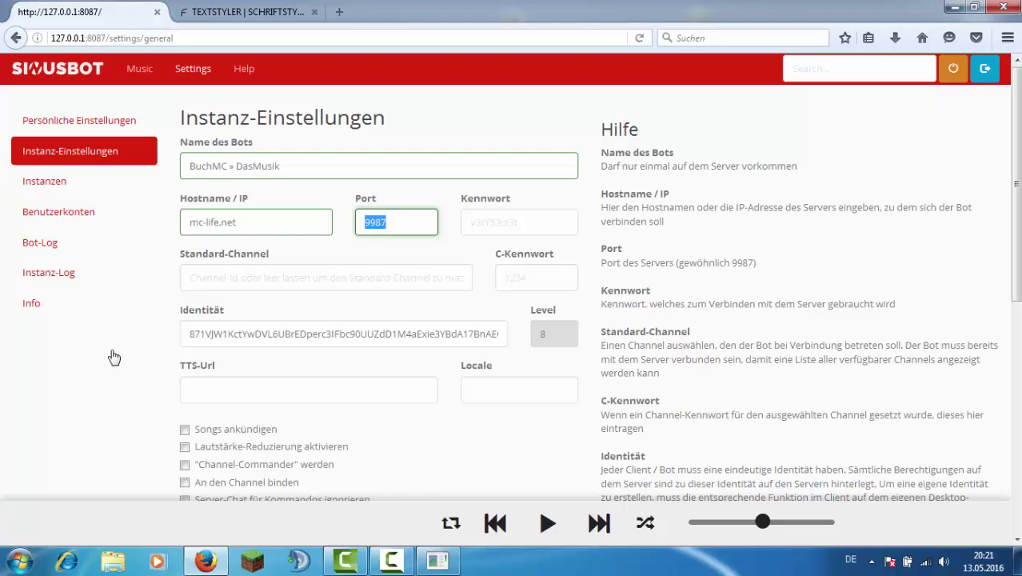
pyautogui.press('Tab')
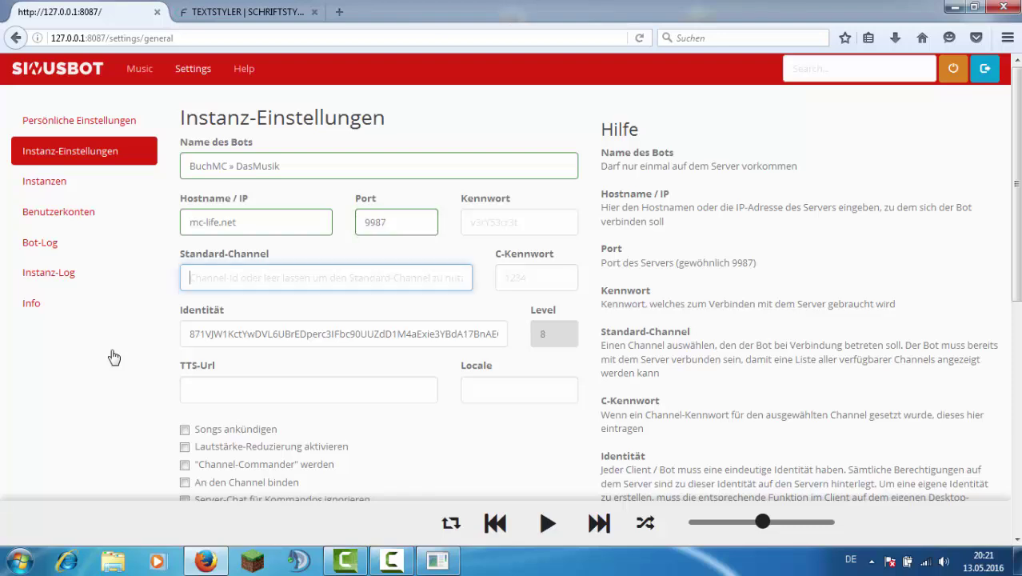
# Enable song announcements for the instance, keep the text "Es wird gespielt: %s", and save the instance settings
pyautogui.scroll(-2, 114, 357)
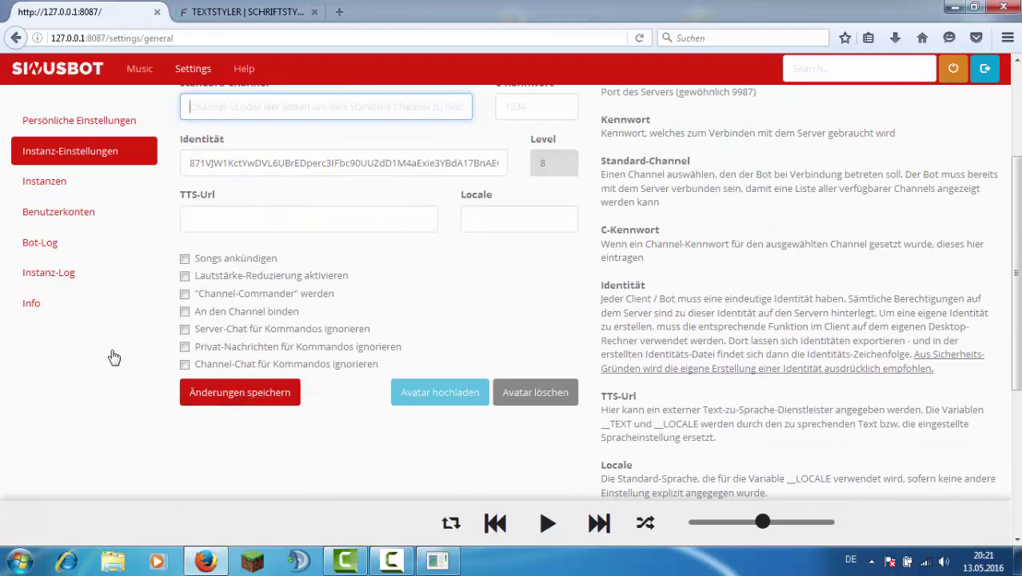
pyautogui.press('Tab')
pyautogui.press('Tab')
pyautogui.press('Tab')
pyautogui.press('Tab')
pyautogui.press('space')
pyautogui.press('Tab')
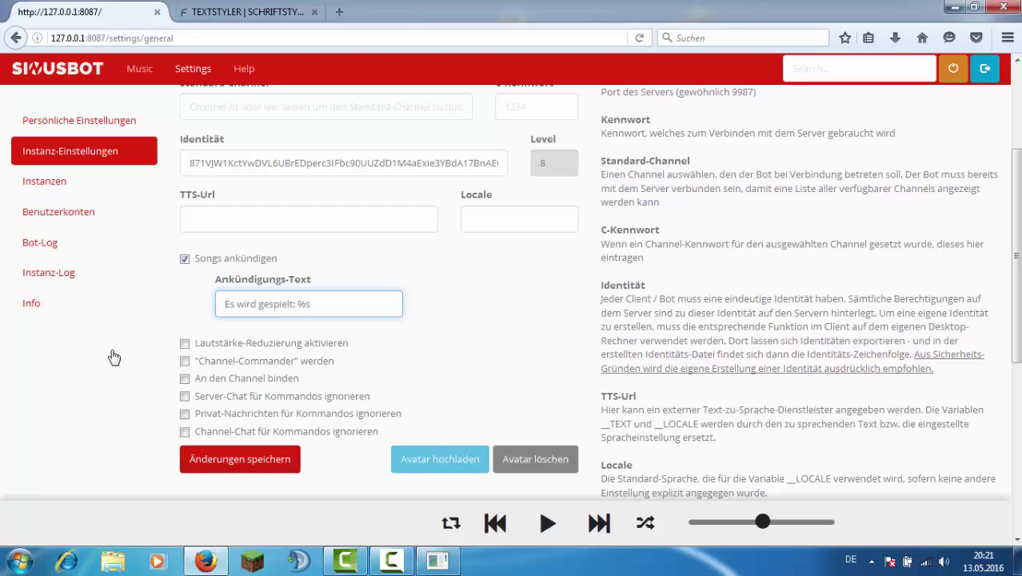
pyautogui.press('Return')
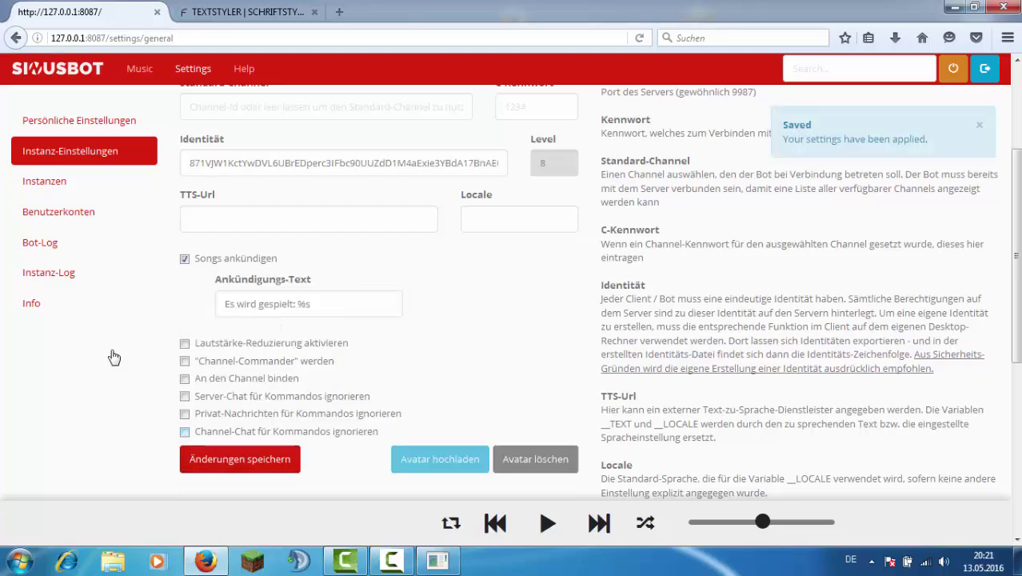
# Start the bot instance, accept the TeamSpeak client license agreement, and minimize the bot's TeamSpeak window
pyautogui.scroll(3, 114, 358)
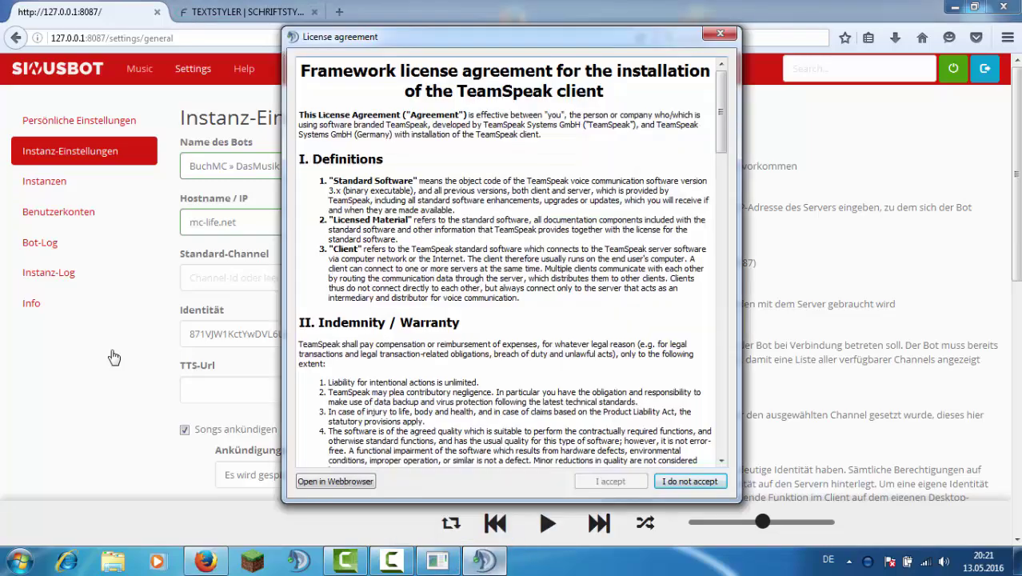
pyautogui.scroll(-15, 114, 357)
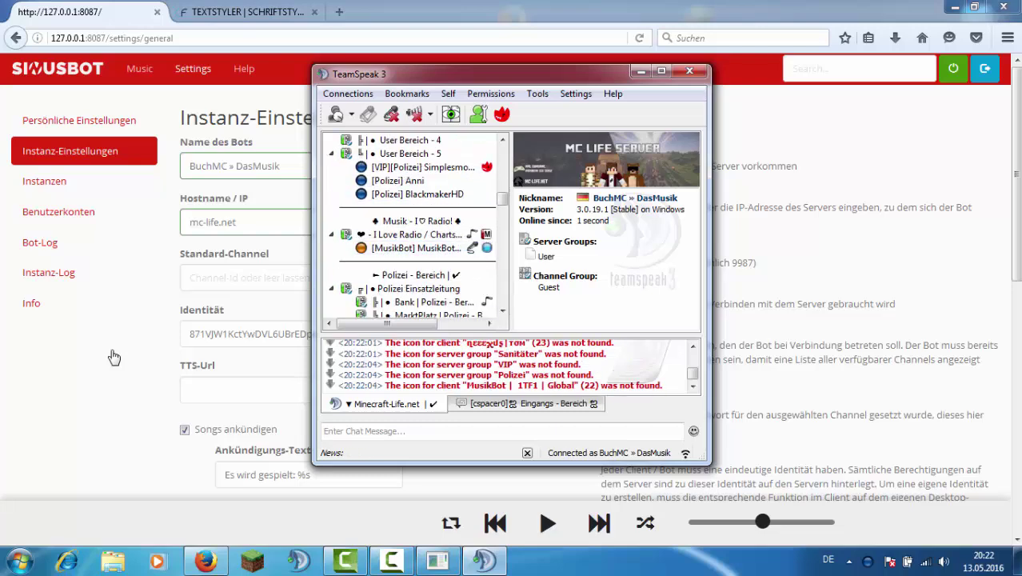
pyautogui.press('super+Down')
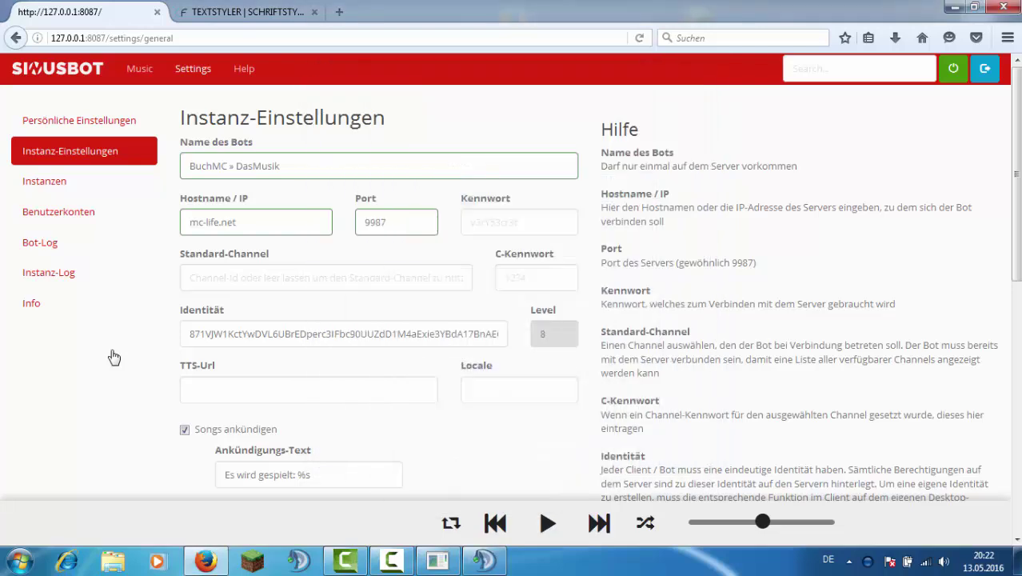
# Try to open a separate TeamSpeak 3 client from the desktop while the bot is running
pyautogui.hotkey('alt', 'Tab')
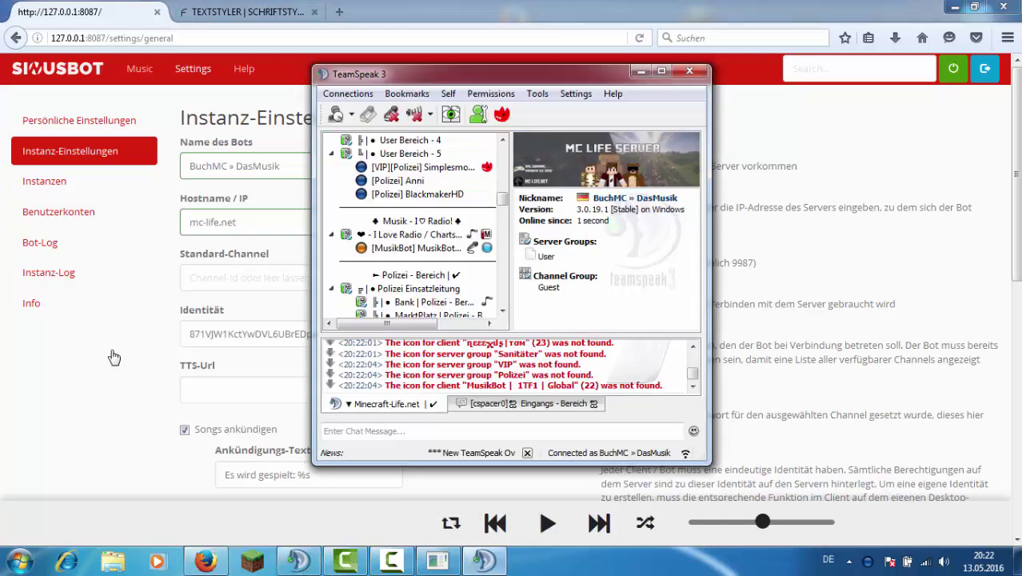
pyautogui.press('super+Down')
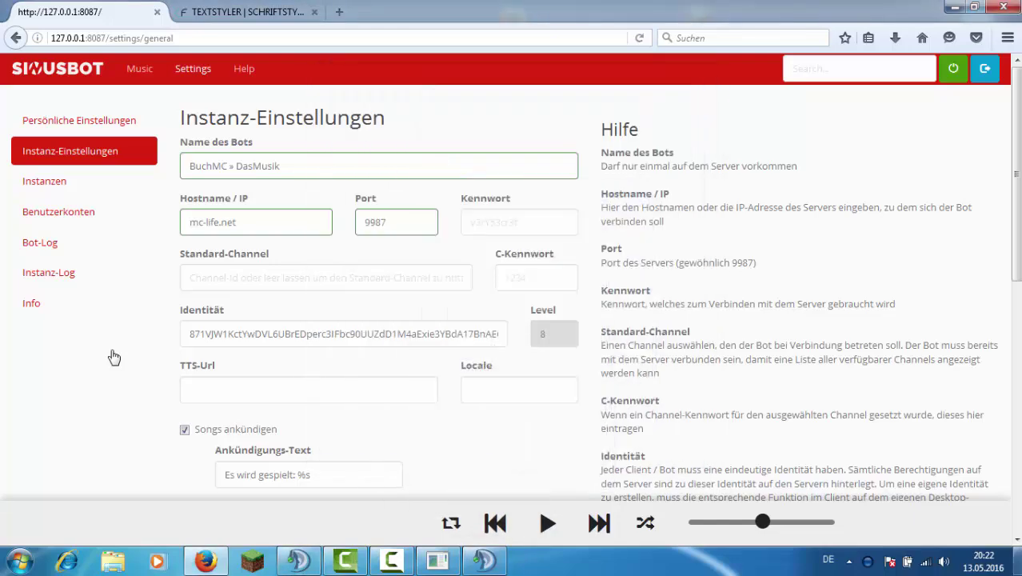
pyautogui.press('super+d')
pyautogui.press('Left')
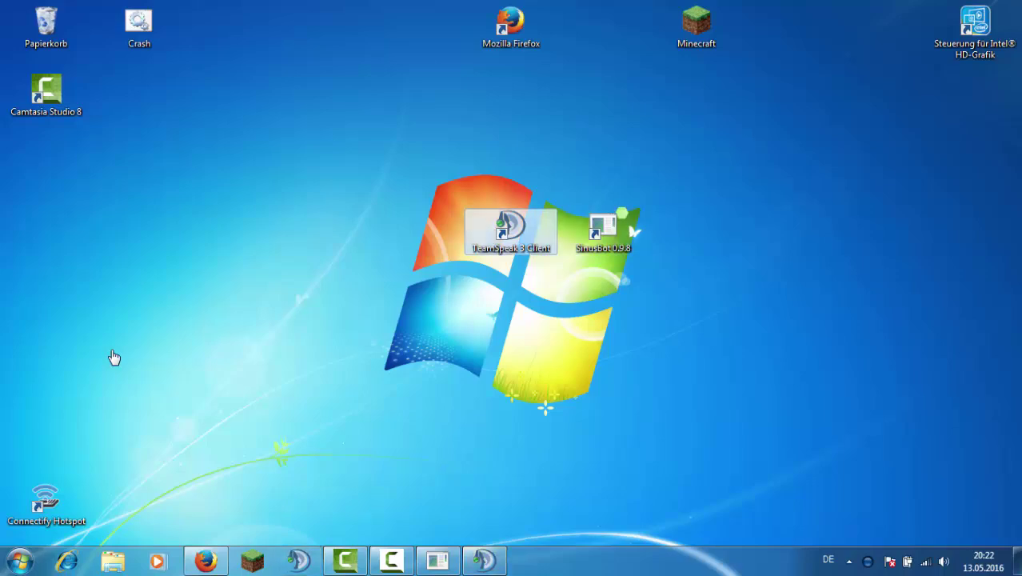
pyautogui.press('Return')
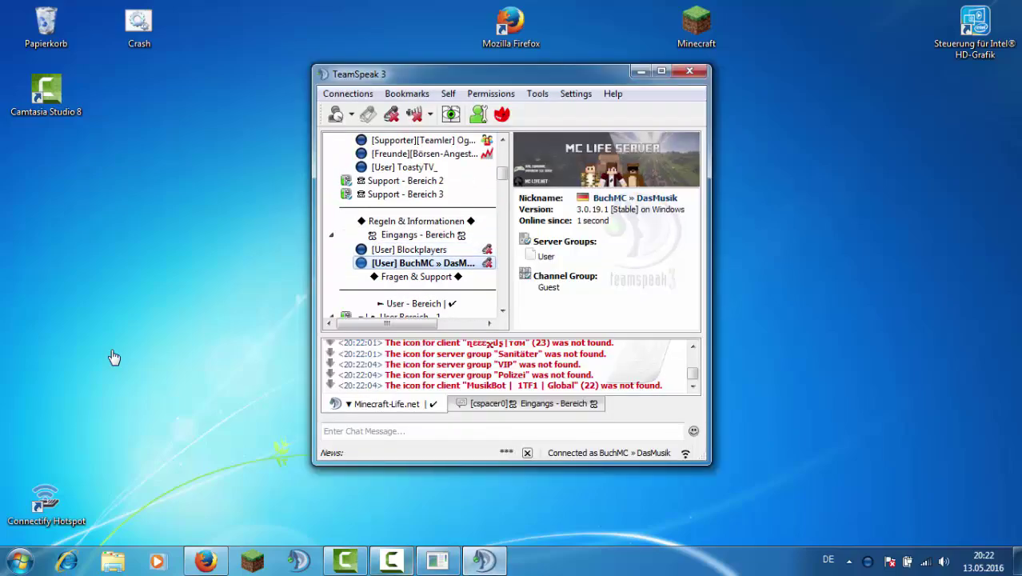
# Stop the running bot instance in the SinusBot web interface and return to the desktop
pyautogui.hotkey('alt', 'Tab')
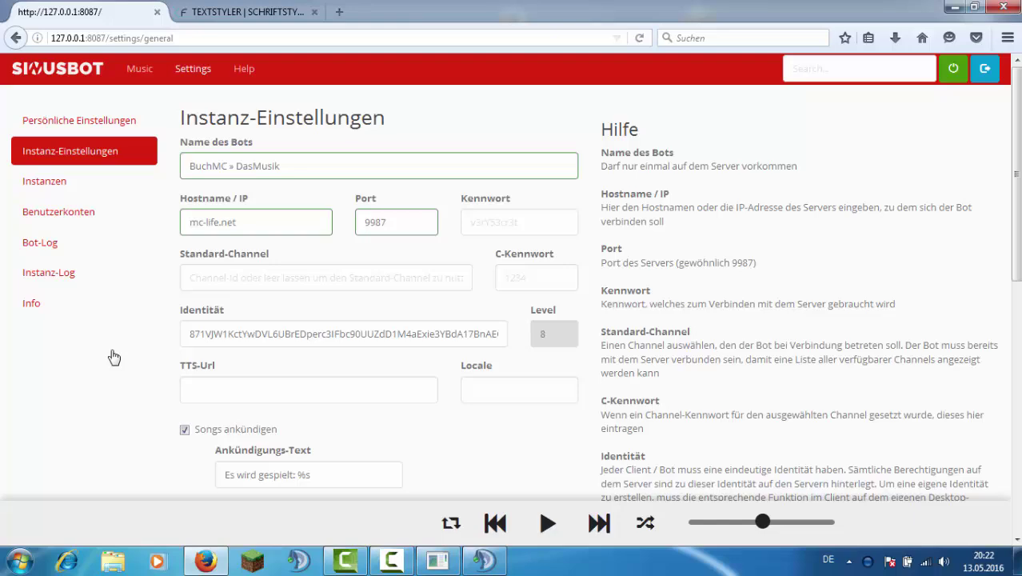
pyautogui.press('super+d')
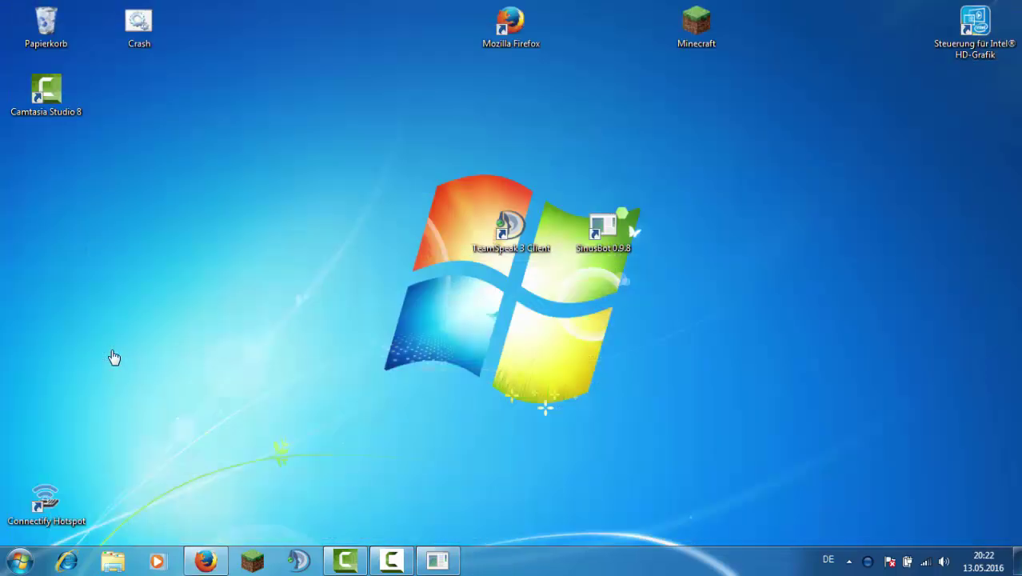
pyautogui.hotkey('alt', 'Tab')
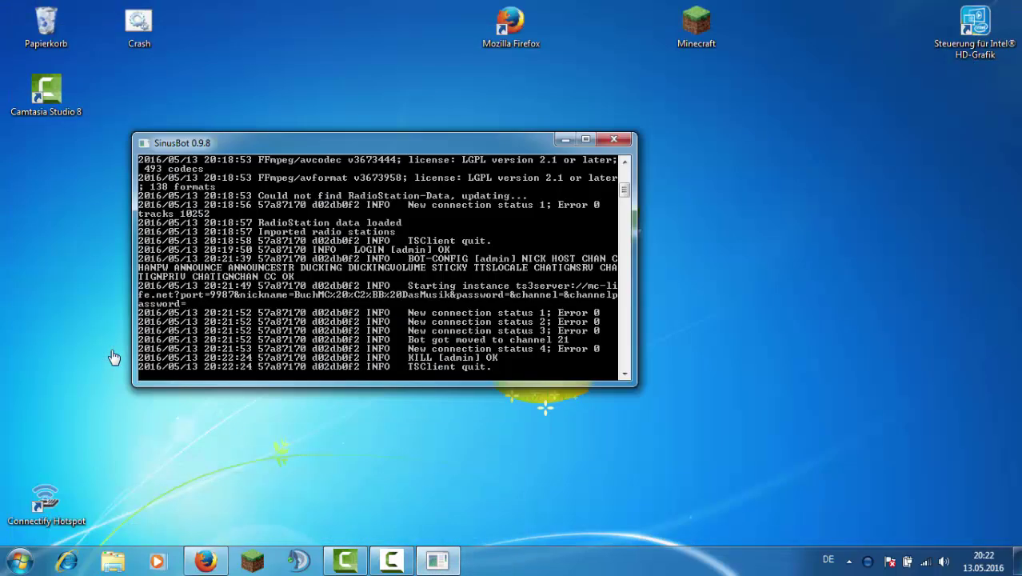
pyautogui.press('super+d')
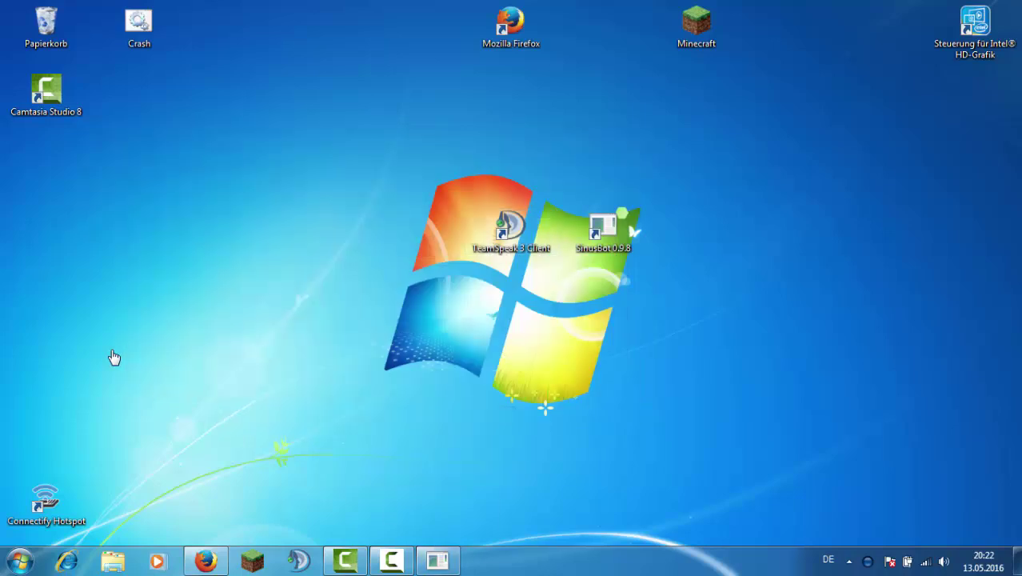
# Launch the TeamSpeak 3 client from the desktop, connect to mc-life.net, and dismiss the host message
pyautogui.press('t')
pyautogui.press('Return')
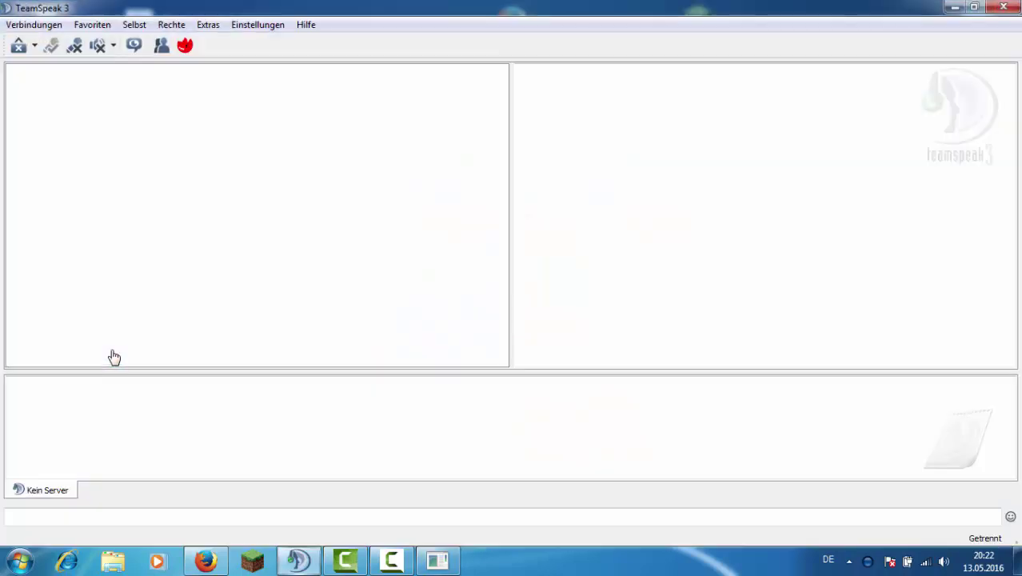
pyautogui.hotkey('alt', 'v')
pyautogui.press('Return')
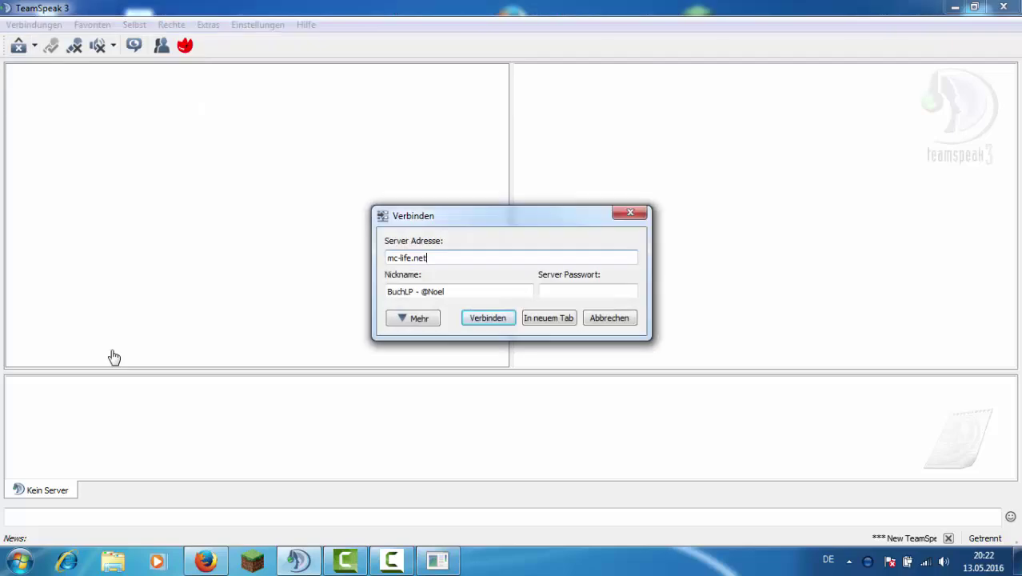
pyautogui.press('Return')
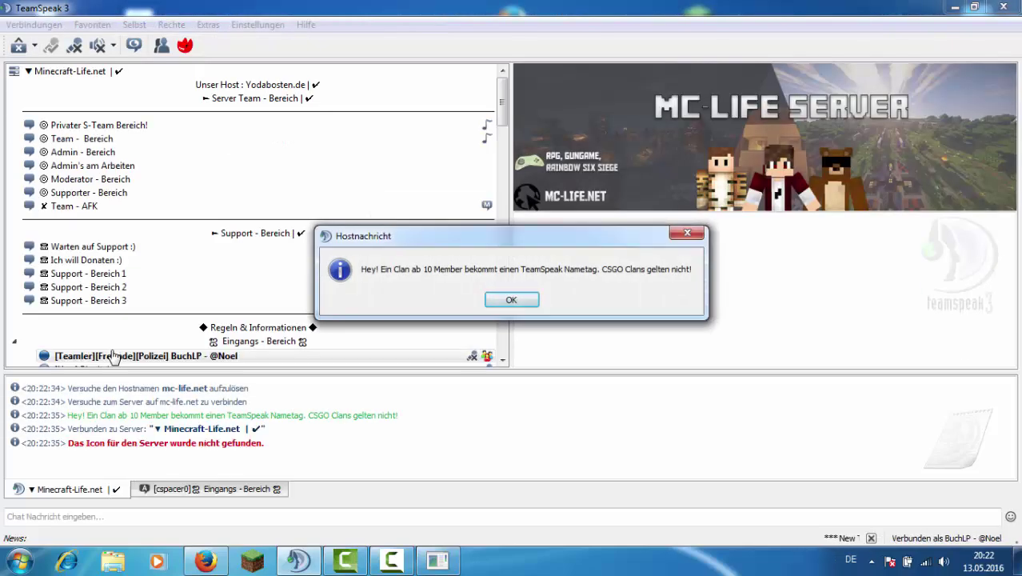
pyautogui.press('Return')
# Find the police section in the channel tree and join the channel "Umgebung | Polizei - Bereich 3"
pyautogui.scroll(-2, 112, 356)
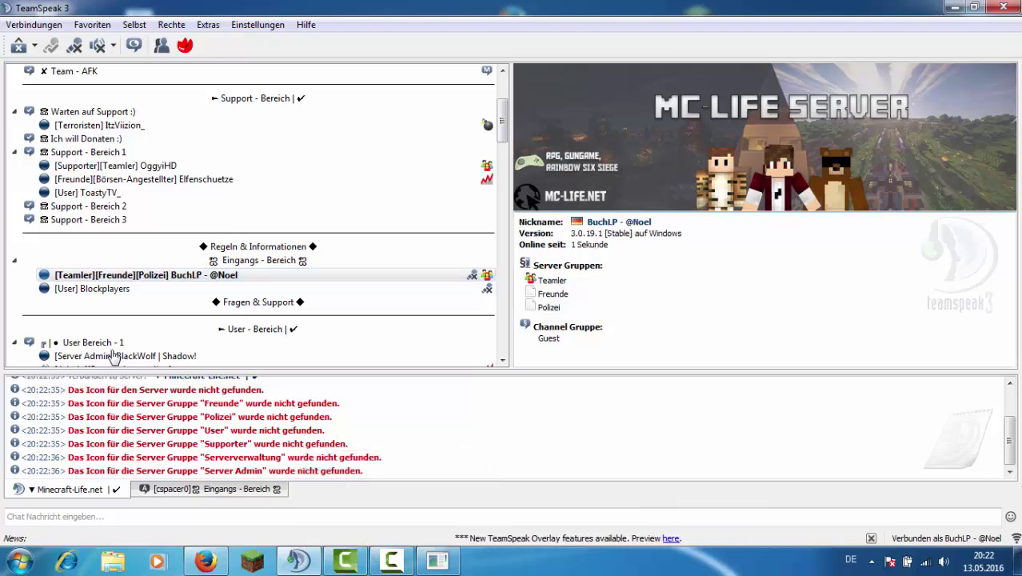
pyautogui.press('F9')
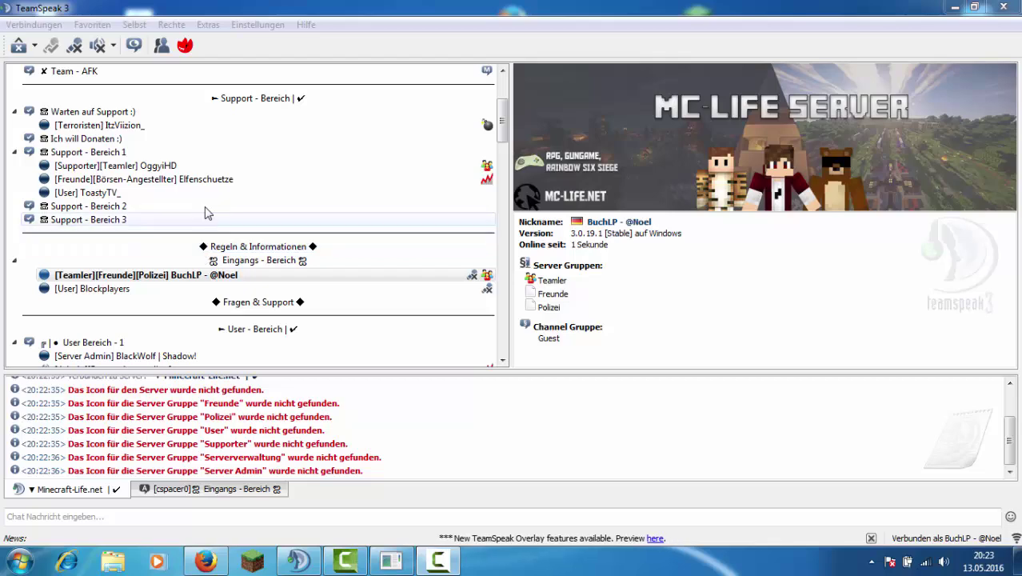
pyautogui.moveTo(501, 121); pyautogui.dragTo(516, 183)
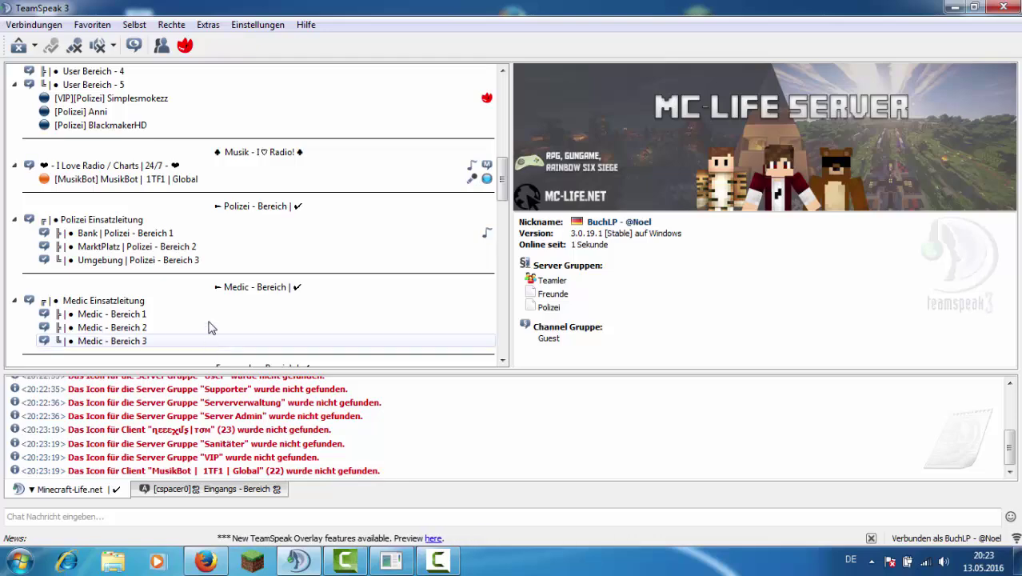
pyautogui.scroll(4, 327, 155)
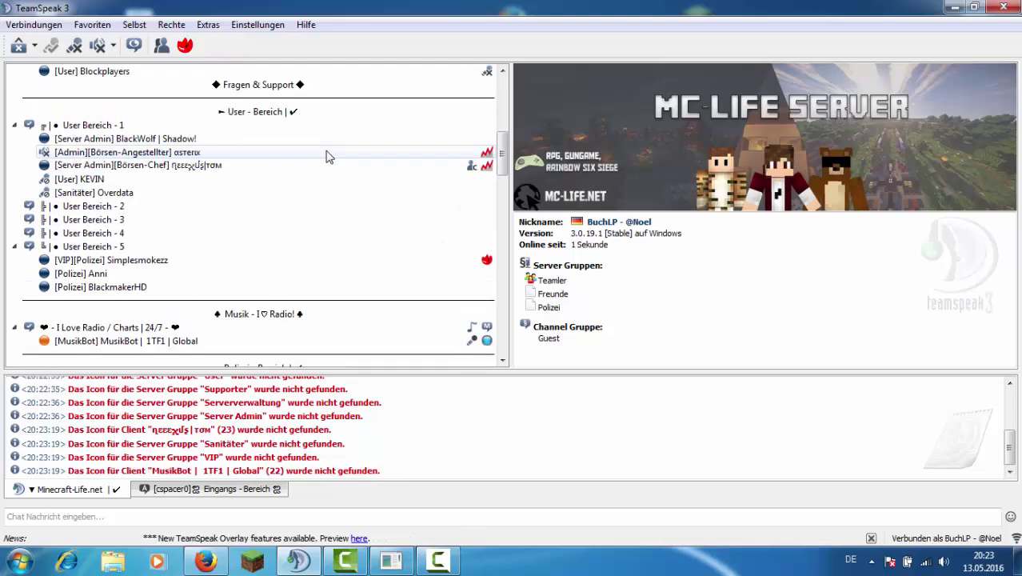
pyautogui.scroll(-6, 128, 197)
pyautogui.scroll(1, 128, 196)
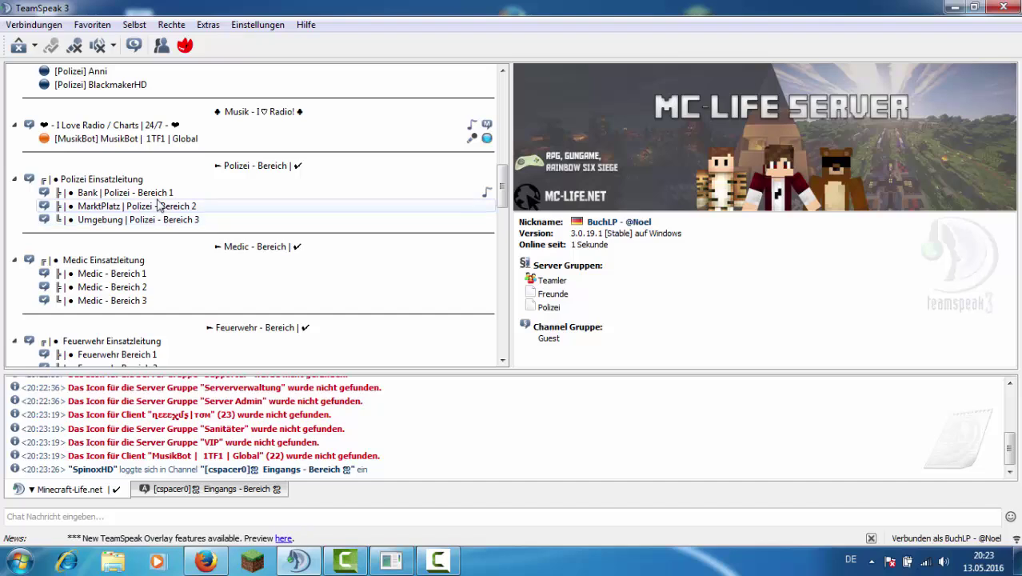
pyautogui.doubleClick(102, 219)
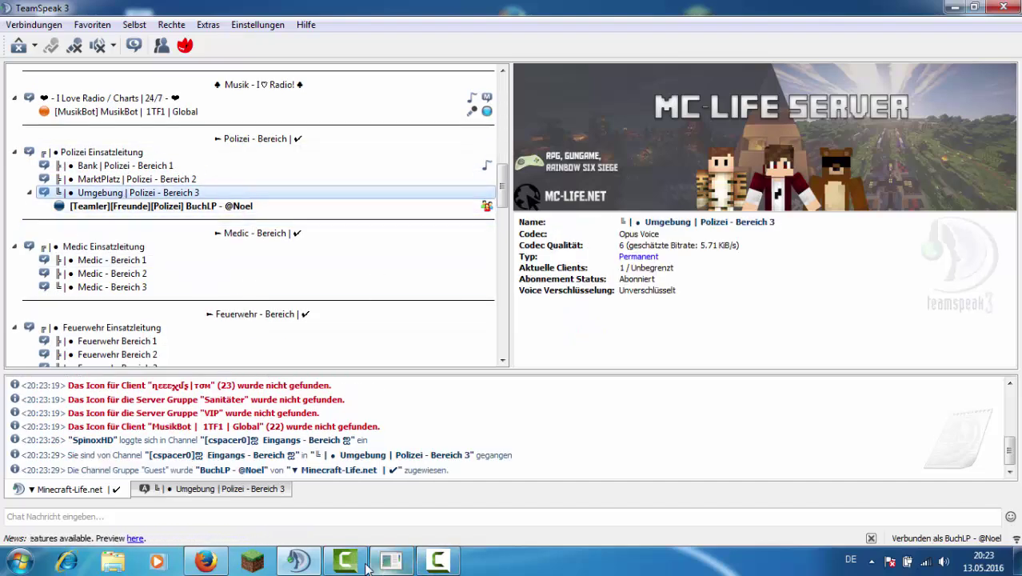
# Switch to the SinusBot web interface in Firefox and start the bot instance
pyautogui.click(207, 561)
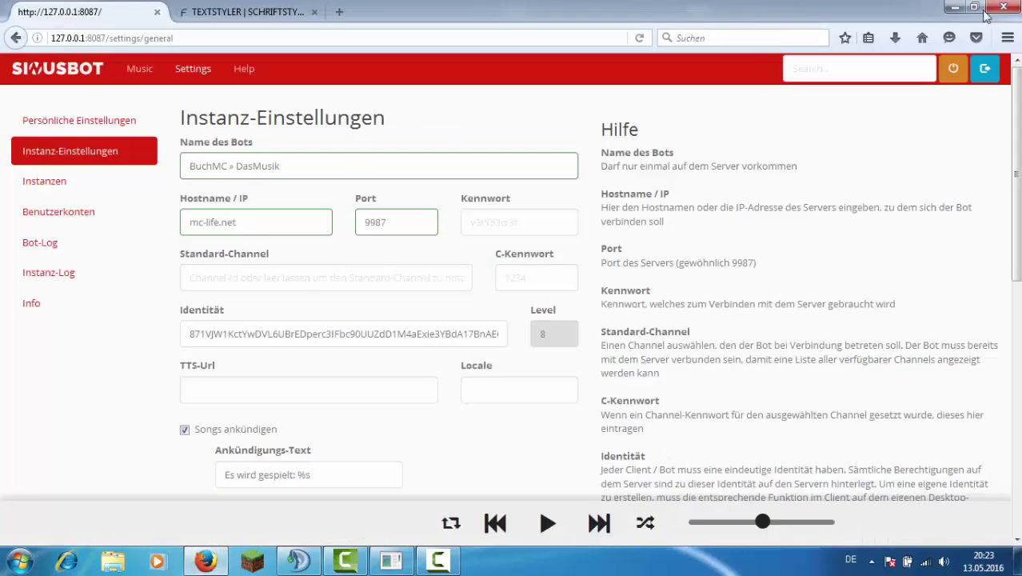
pyautogui.click(954, 68)
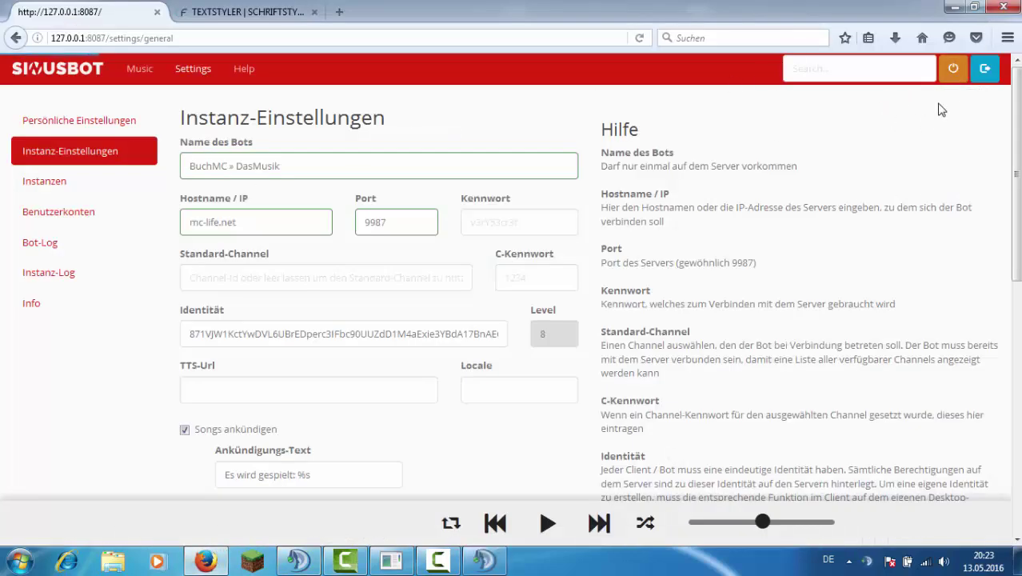
pyautogui.click(950, 72)
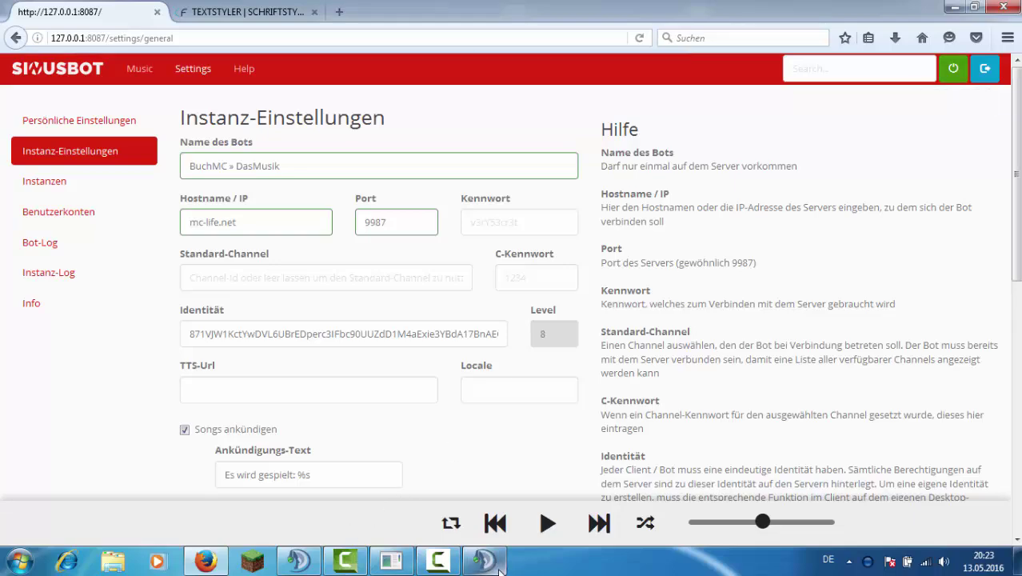
# In TeamSpeak, join "Eingangs - Bereich", move the bot "BuchMC » DasMusik" into "Umgebung | Polizei - Bereich 3", and rejoin that channel
pyautogui.click(307, 561)
pyautogui.scroll(6, 224, 160)
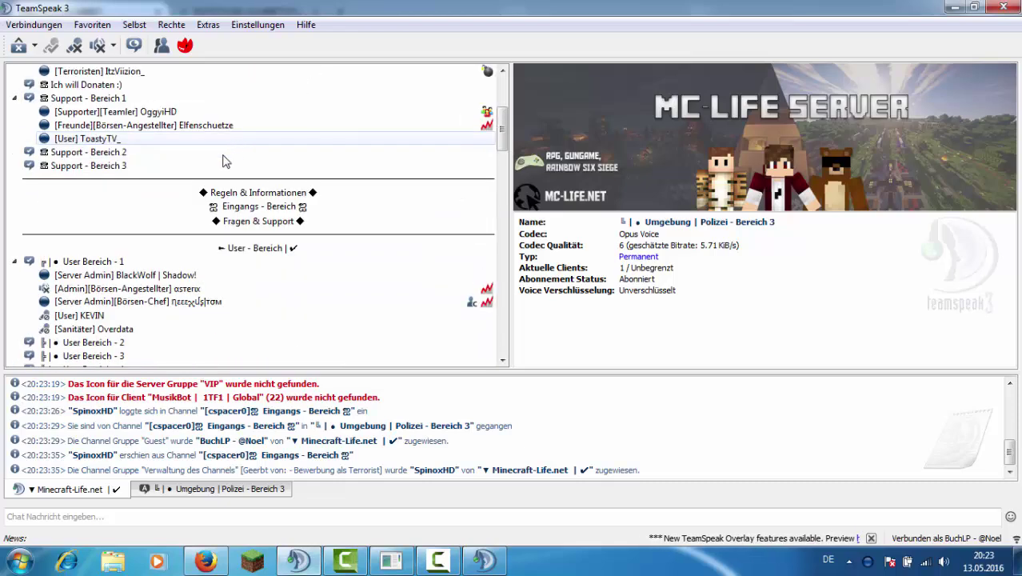
pyautogui.scroll(1, 224, 160)
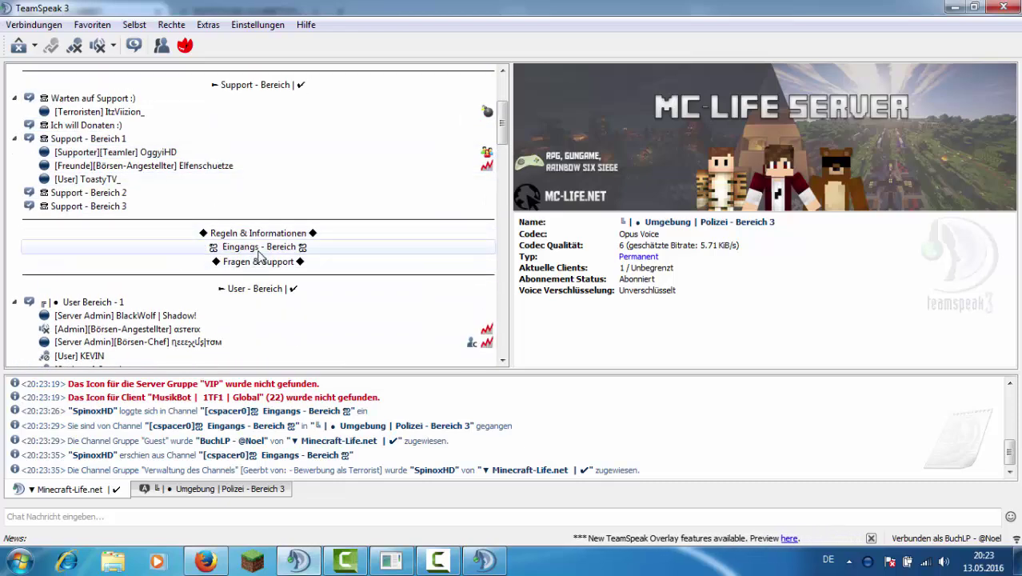
pyautogui.doubleClick(258, 247)
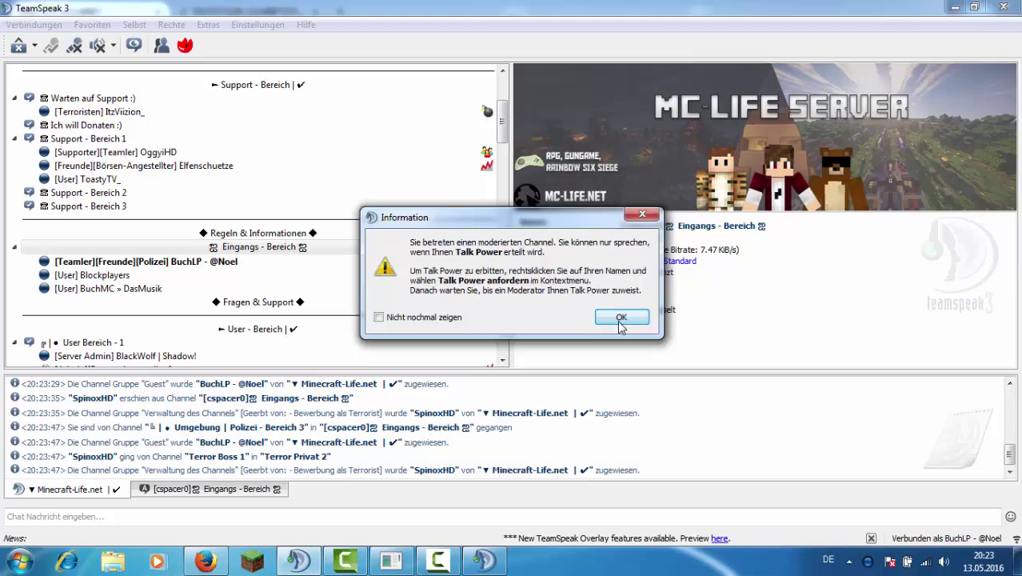
pyautogui.click(622, 318)
pyautogui.moveTo(80, 289); pyautogui.dragTo(128, 314)
pyautogui.doubleClick(136, 314)
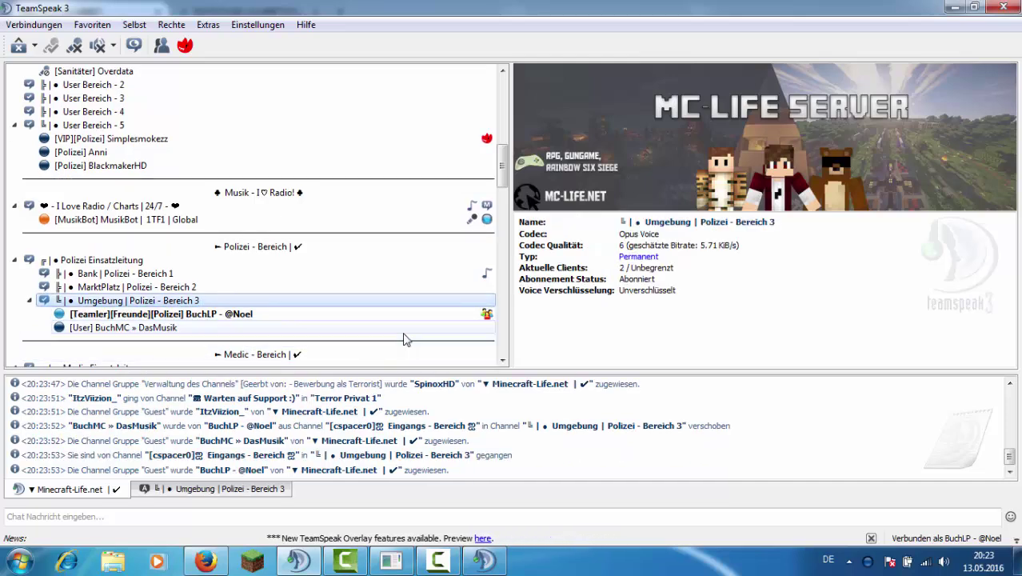
# In Firefox's second tab, search for "i love radio streams" and open the iloveradio.de streams page
pyautogui.hotkey('alt', 'Tab')
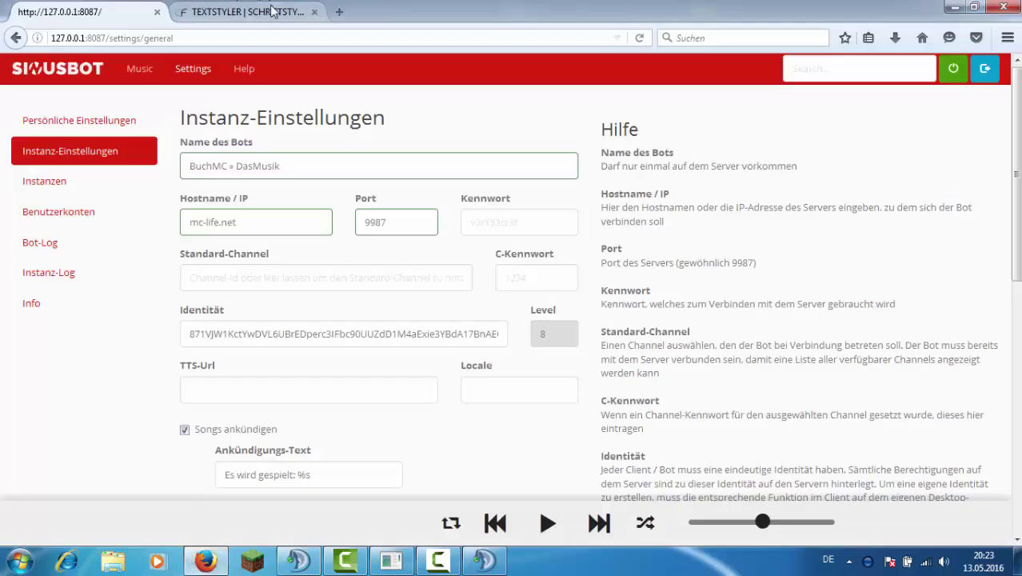
pyautogui.click(272, 13)
pyautogui.click(273, 35)
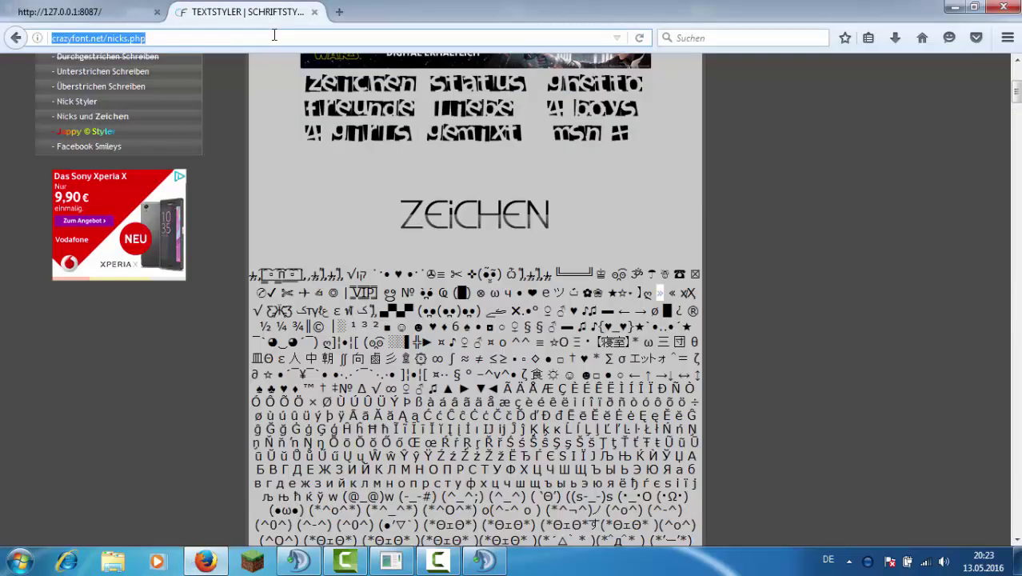
pyautogui.write('i love ')
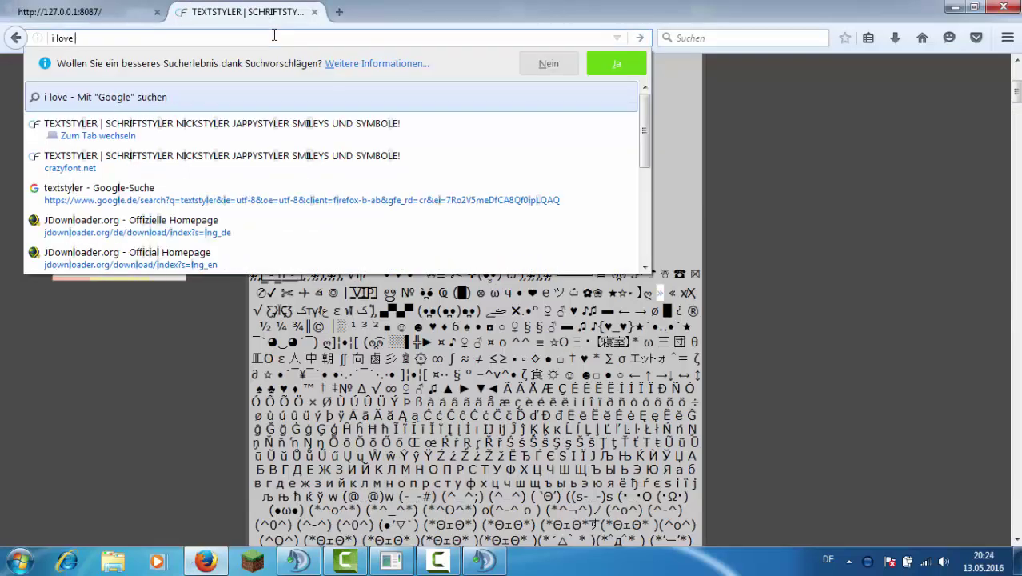
pyautogui.write('radio streams')
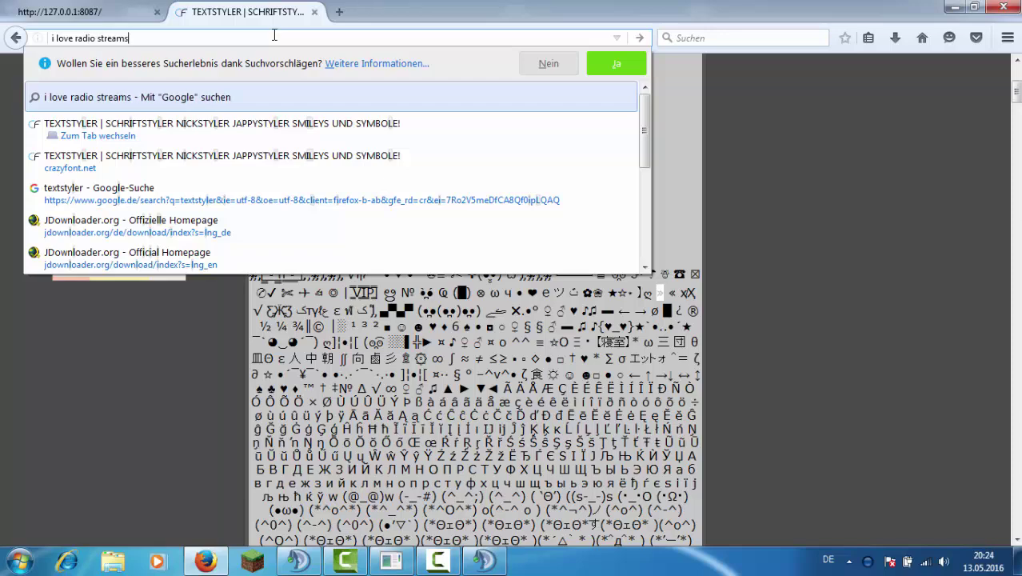
pyautogui.press('Return')
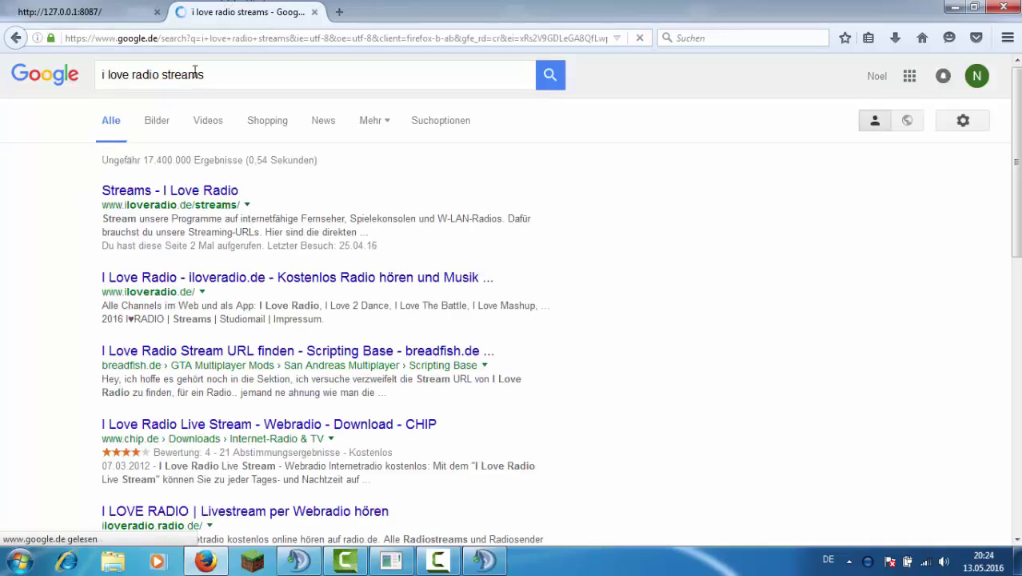
pyautogui.click(197, 190)
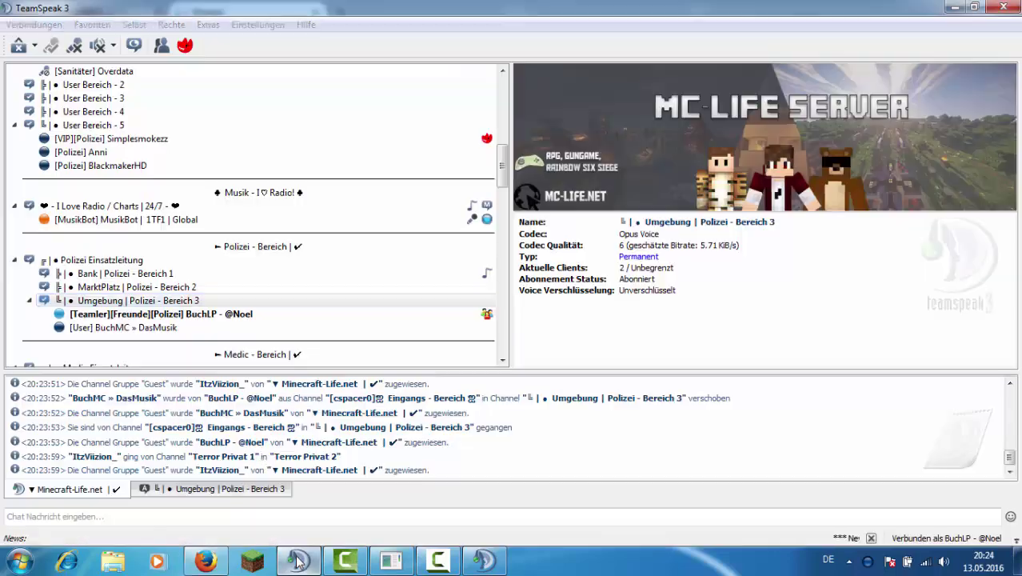
pyautogui.click(298, 563)
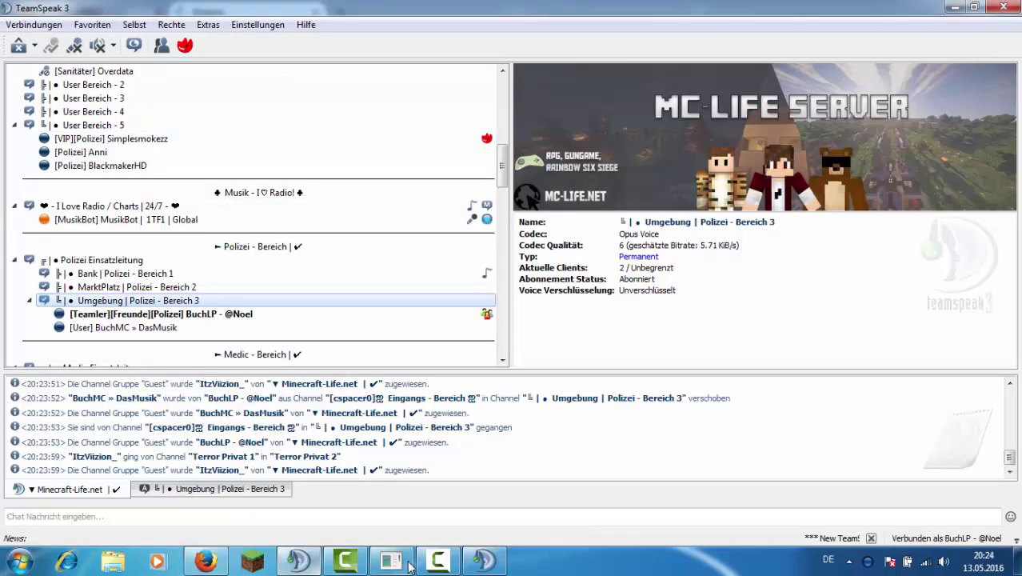
pyautogui.click(206, 561)
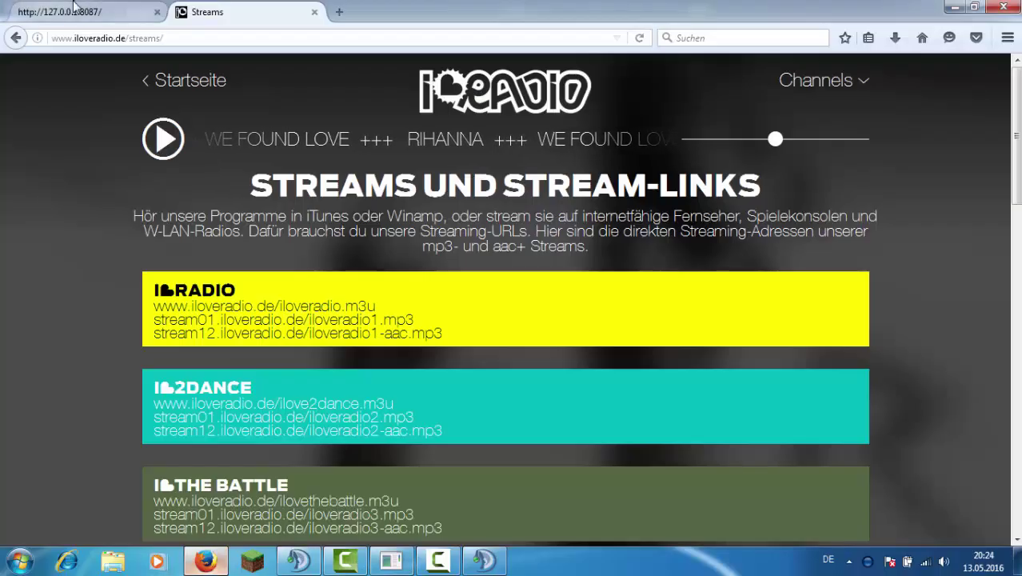